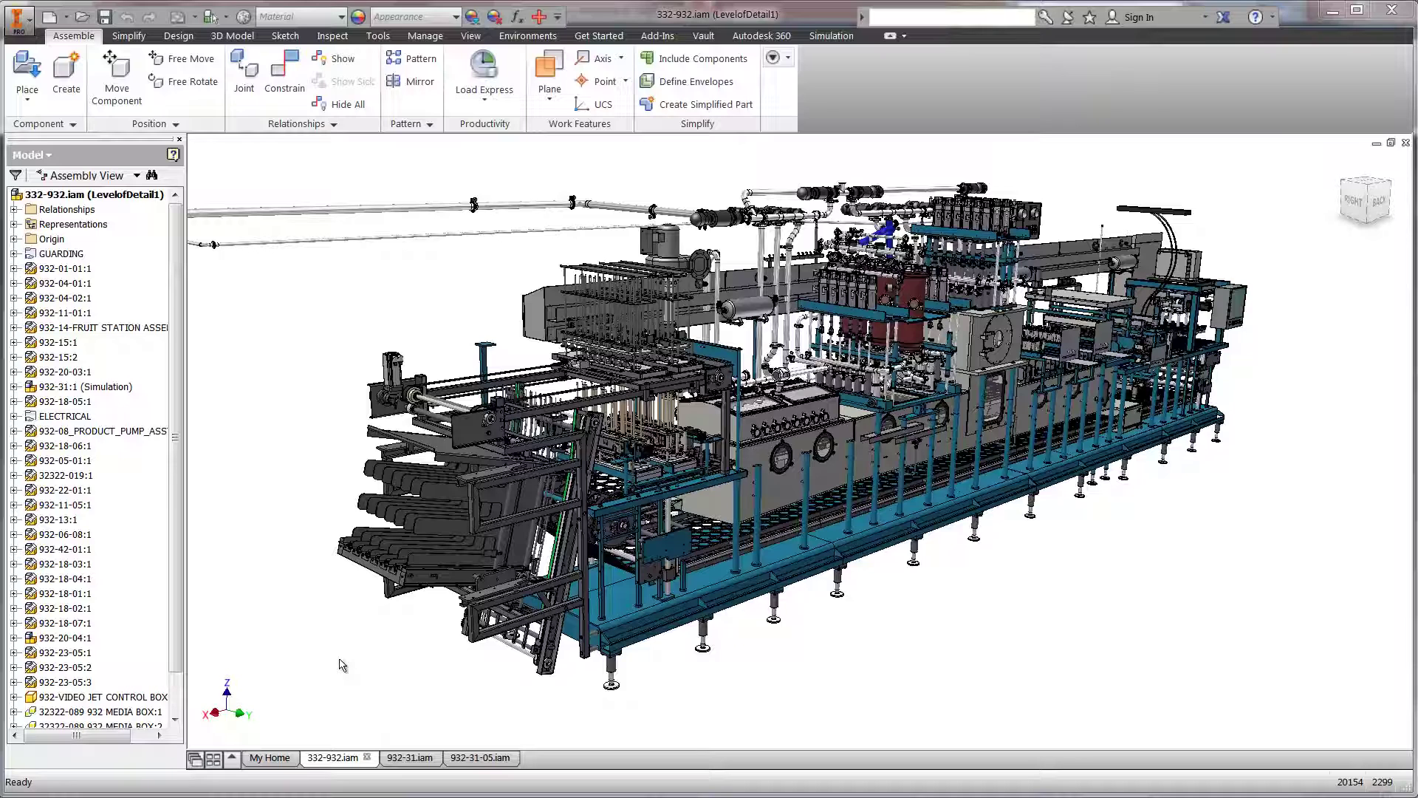
Open the 932-31.iam subassembly from the machine model in its own tab
{"action": "right_click", "coordinate": [536, 516]}
{"action": "left_click", "coordinate": [538, 462]}
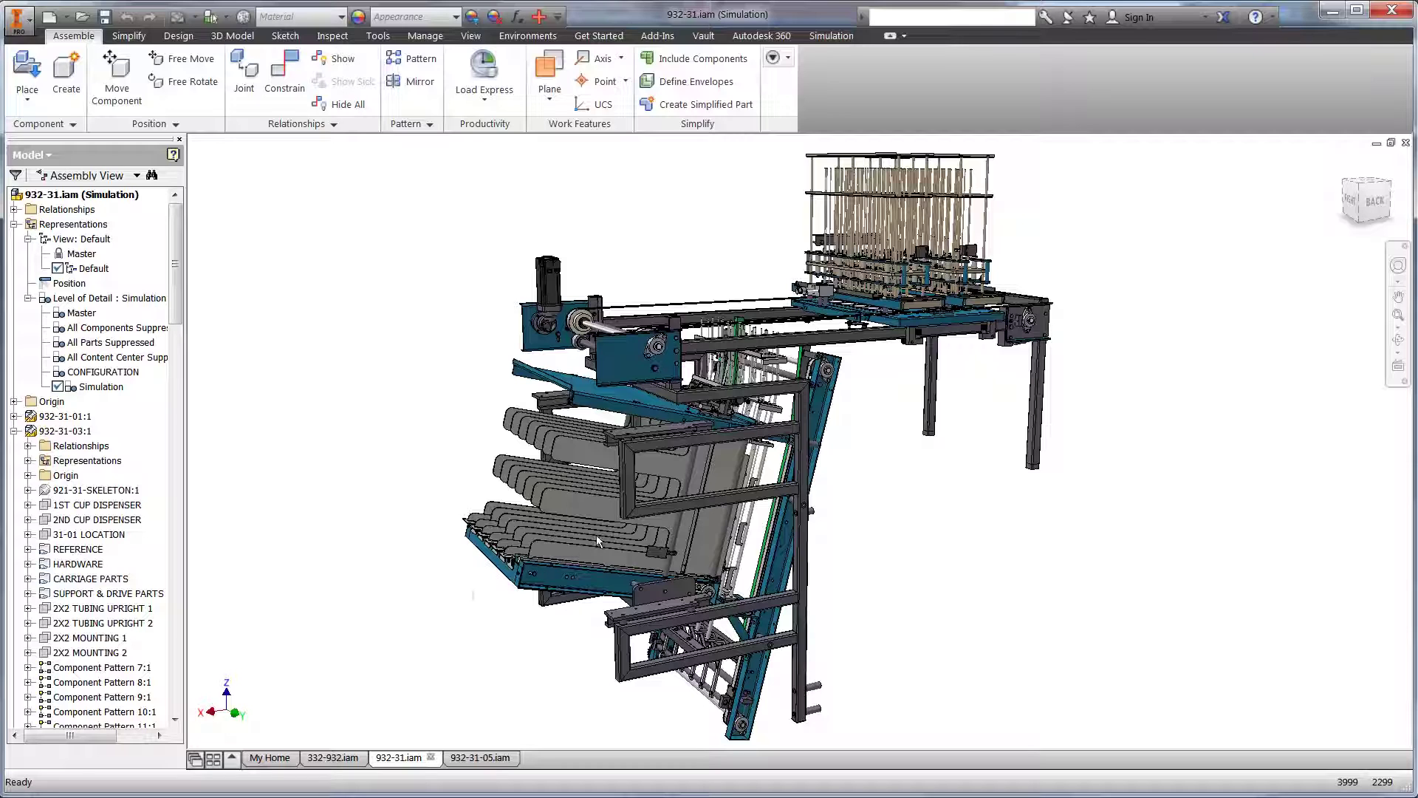
Open the 932-31-05 frame weldment subassembly by itself in a new tab
{"action": "left_click", "coordinate": [636, 517]}
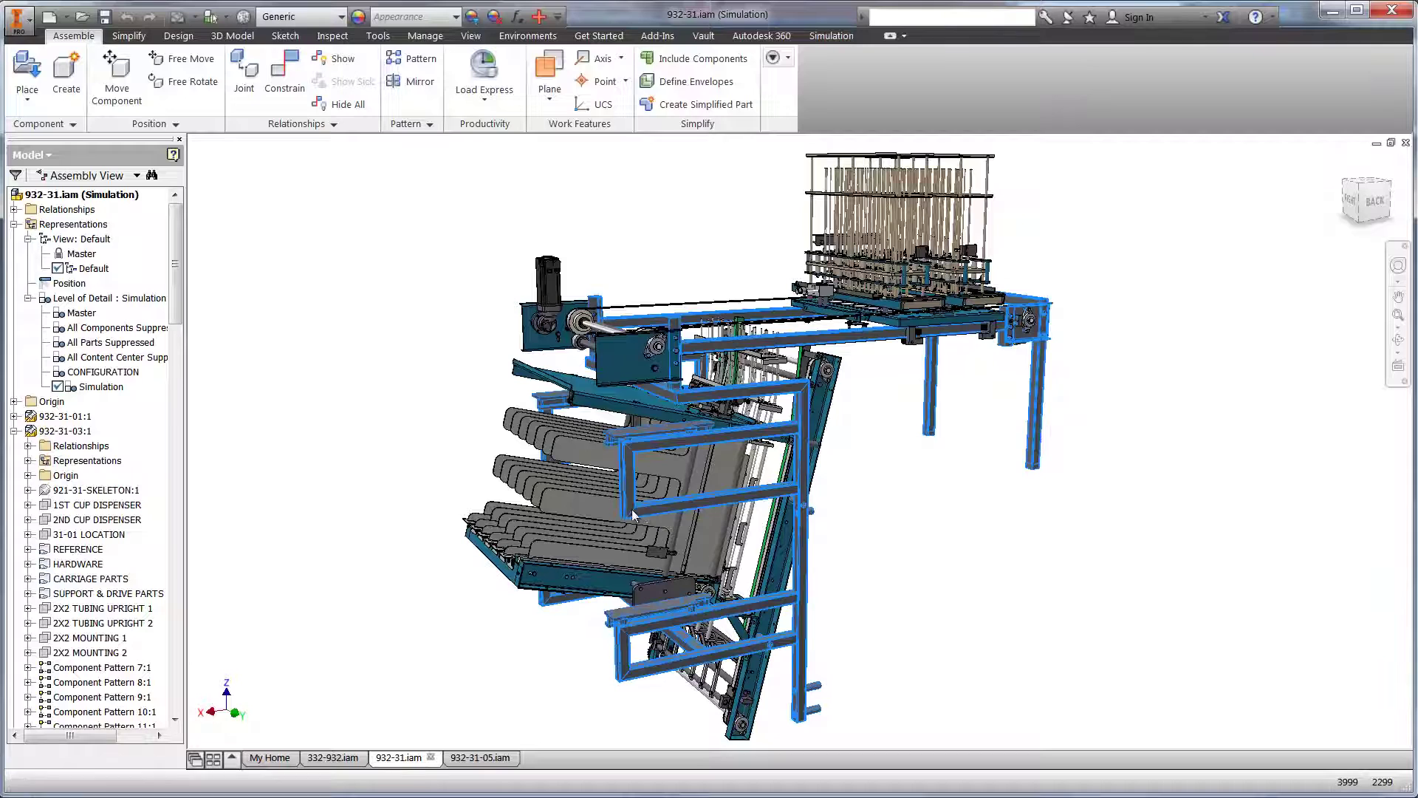
{"action": "right_click", "coordinate": [634, 515]}
{"action": "left_click", "coordinate": [629, 461]}
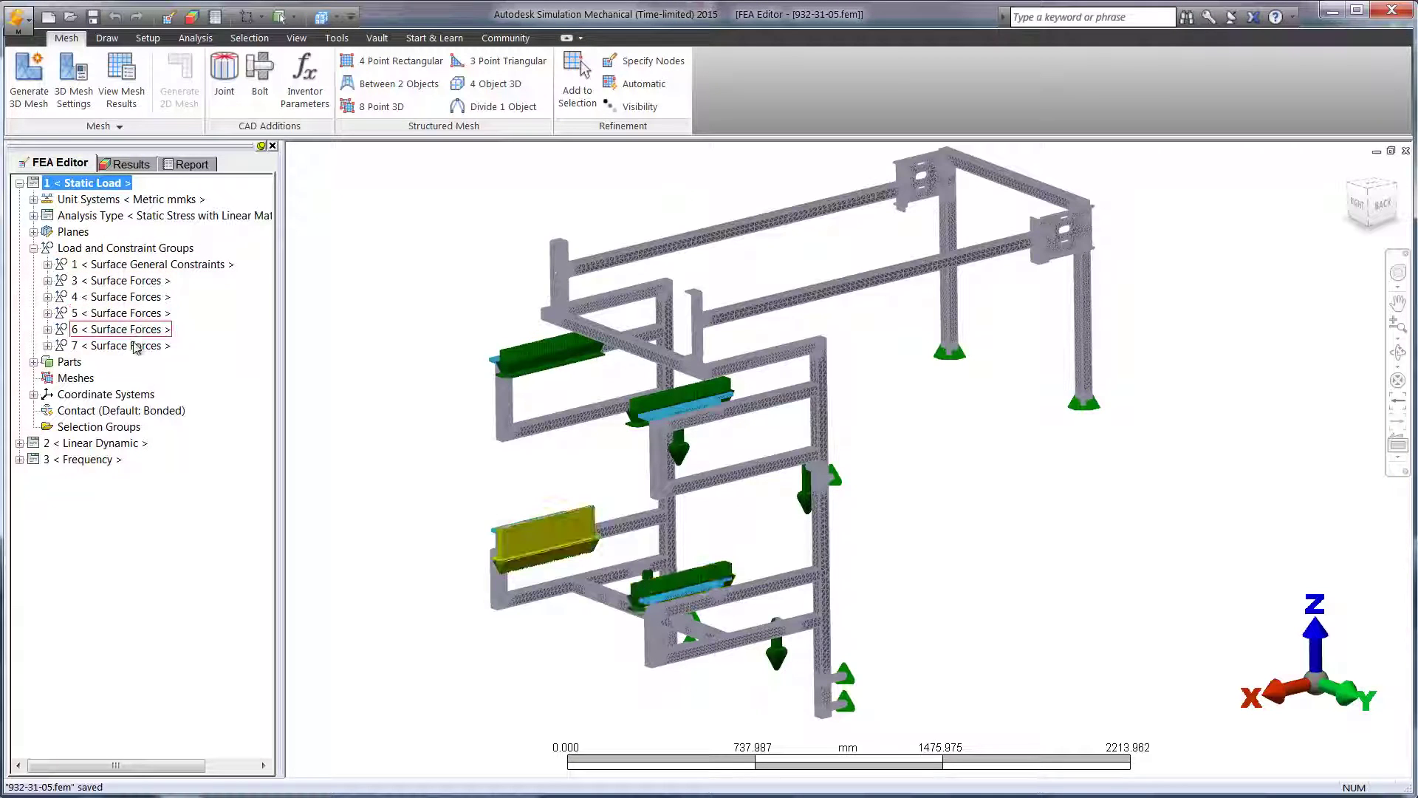
Show the static stress results and mark the maximum stress location on the frame
{"action": "left_click", "coordinate": [140, 165]}
{"action": "left_click", "coordinate": [194, 39]}
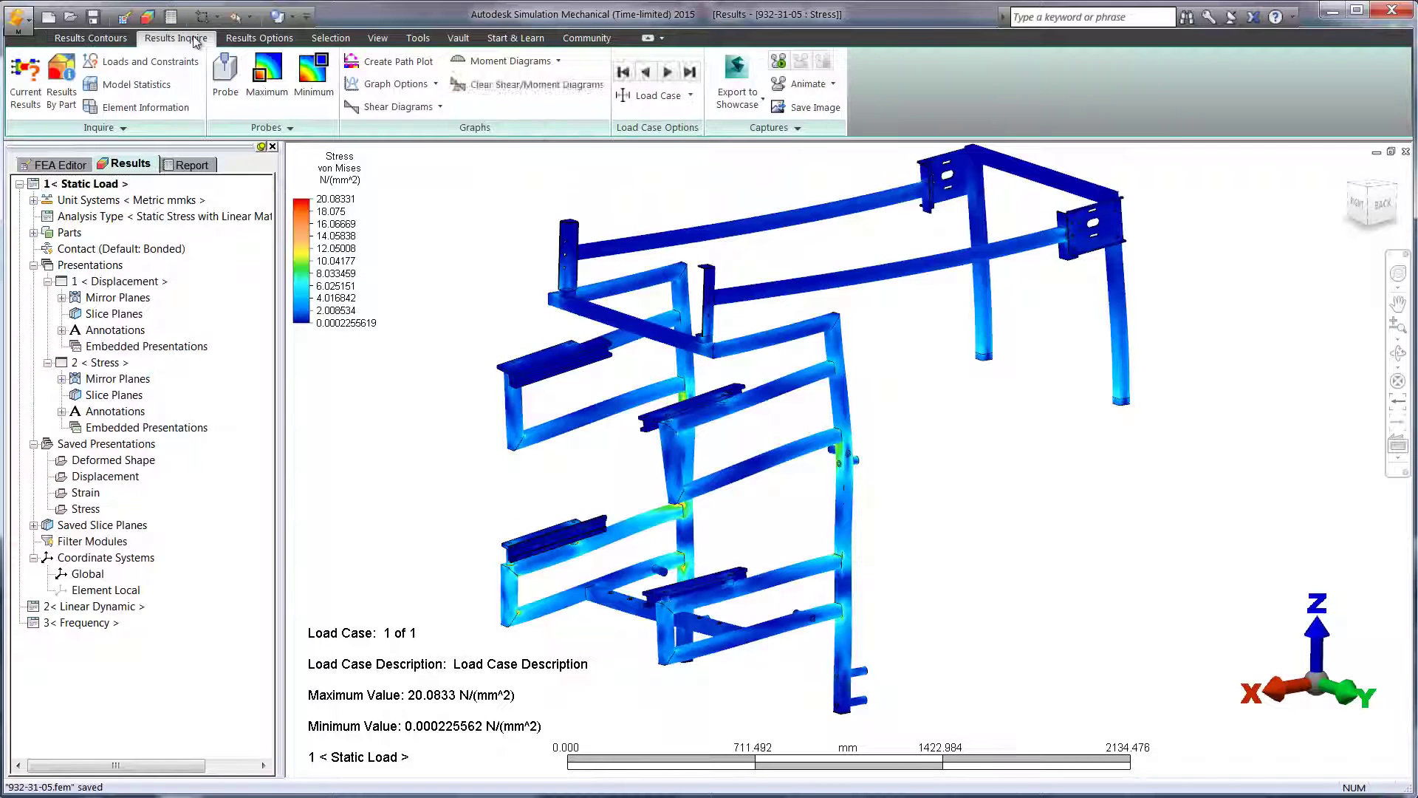
{"action": "left_click", "coordinate": [267, 81]}
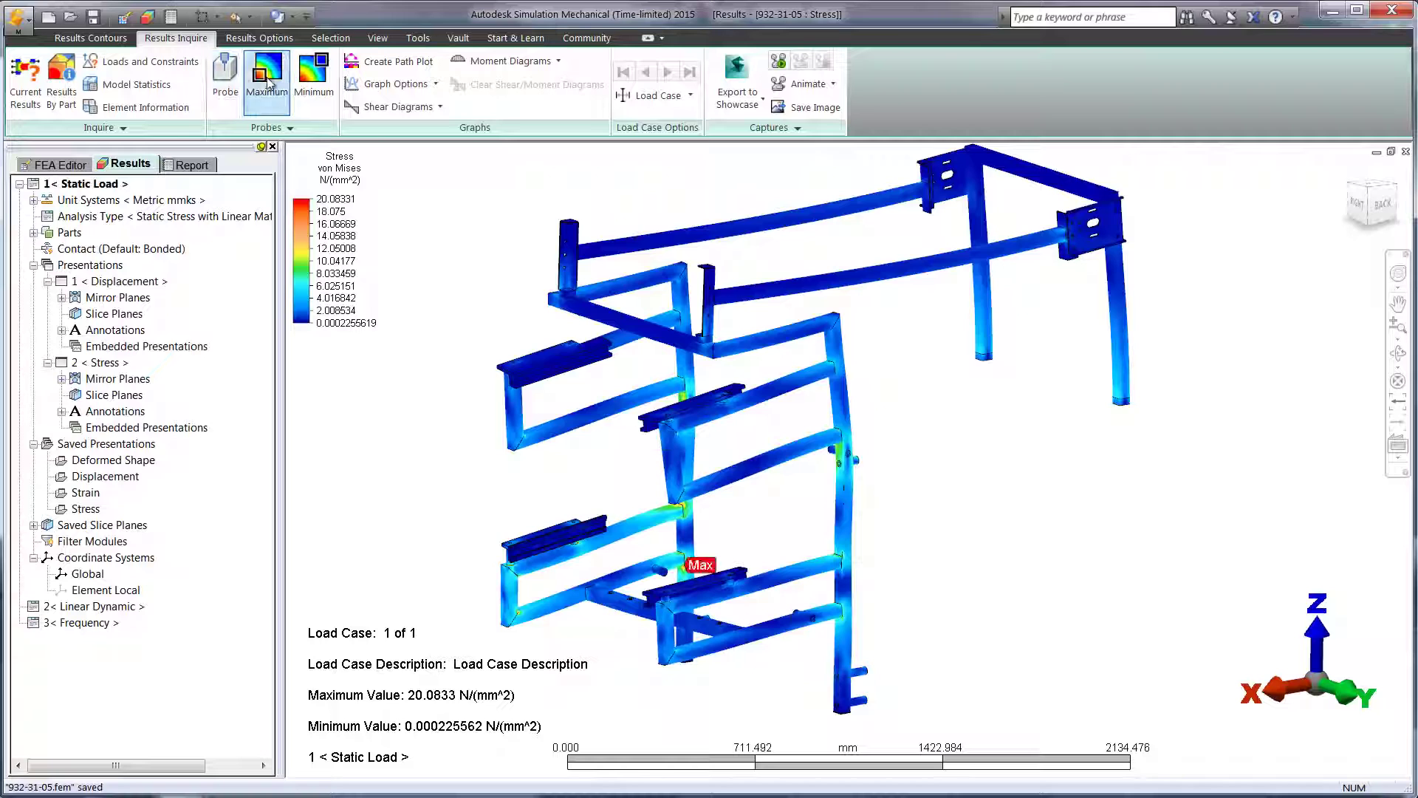
{"action": "left_click", "coordinate": [113, 40]}
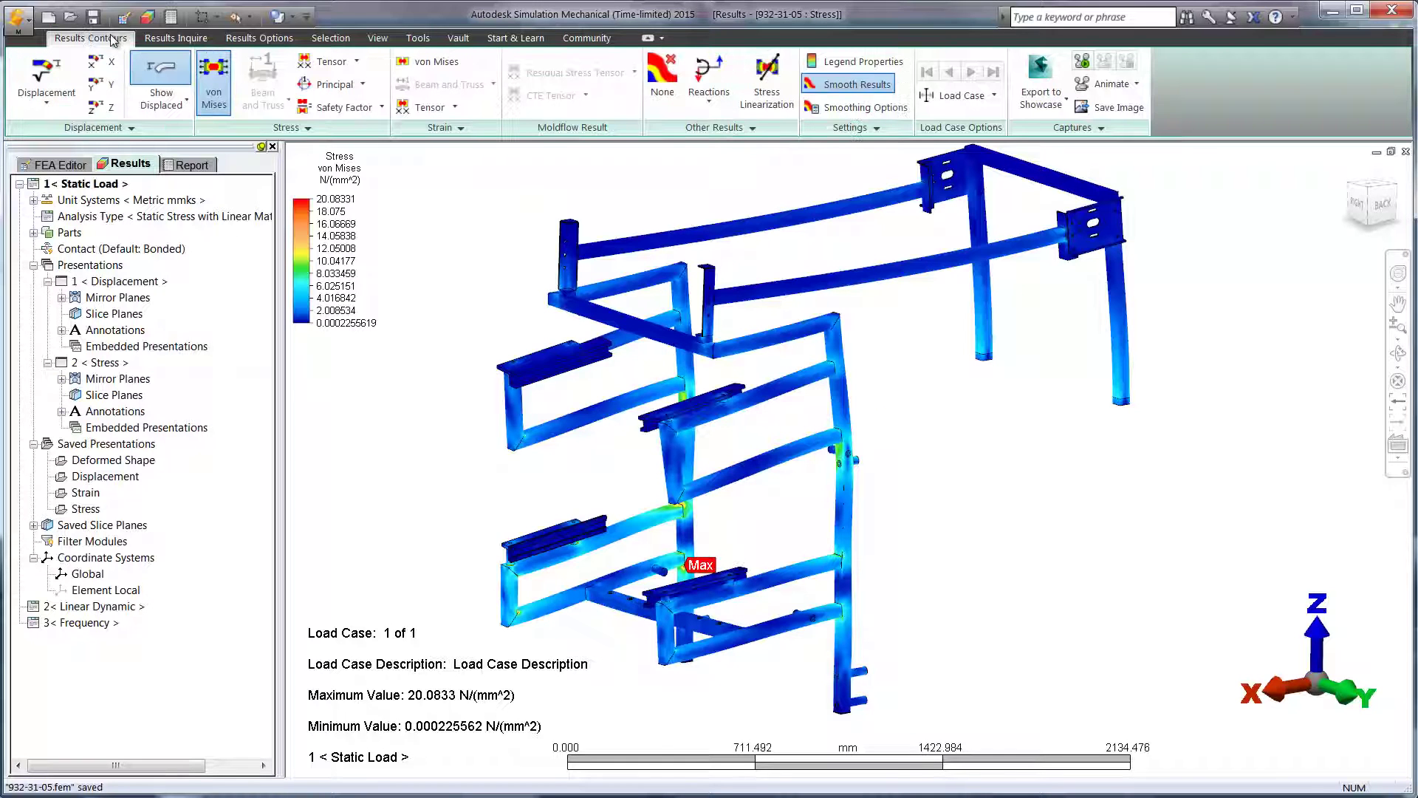
Turn off automatic legend range and set the stress legend high value to 10
{"action": "left_click", "coordinate": [859, 63]}
{"action": "left_click", "coordinate": [699, 252]}
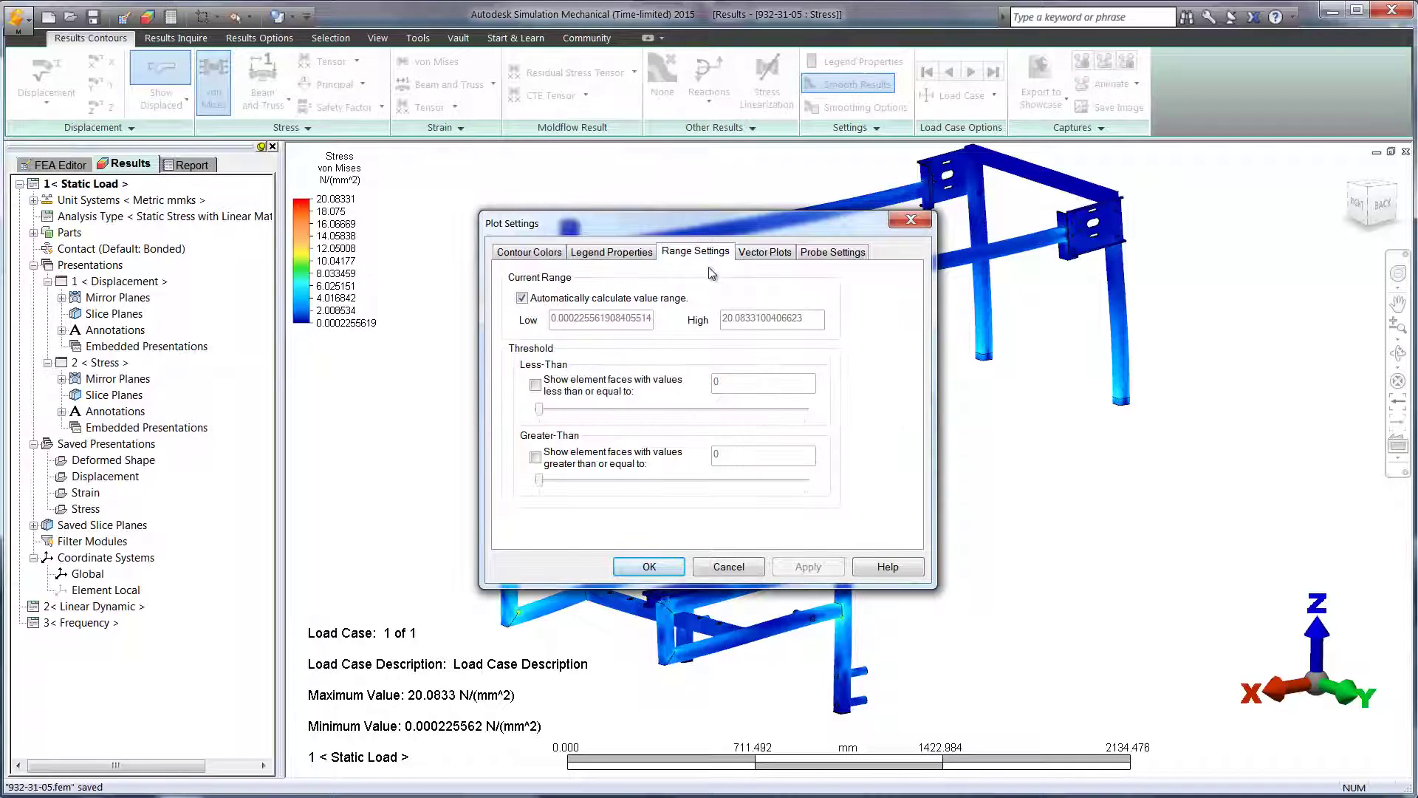
{"action": "left_click", "coordinate": [664, 299]}
{"action": "left_click_drag", "start_coordinate": [809, 317], "coordinate": [698, 320]}
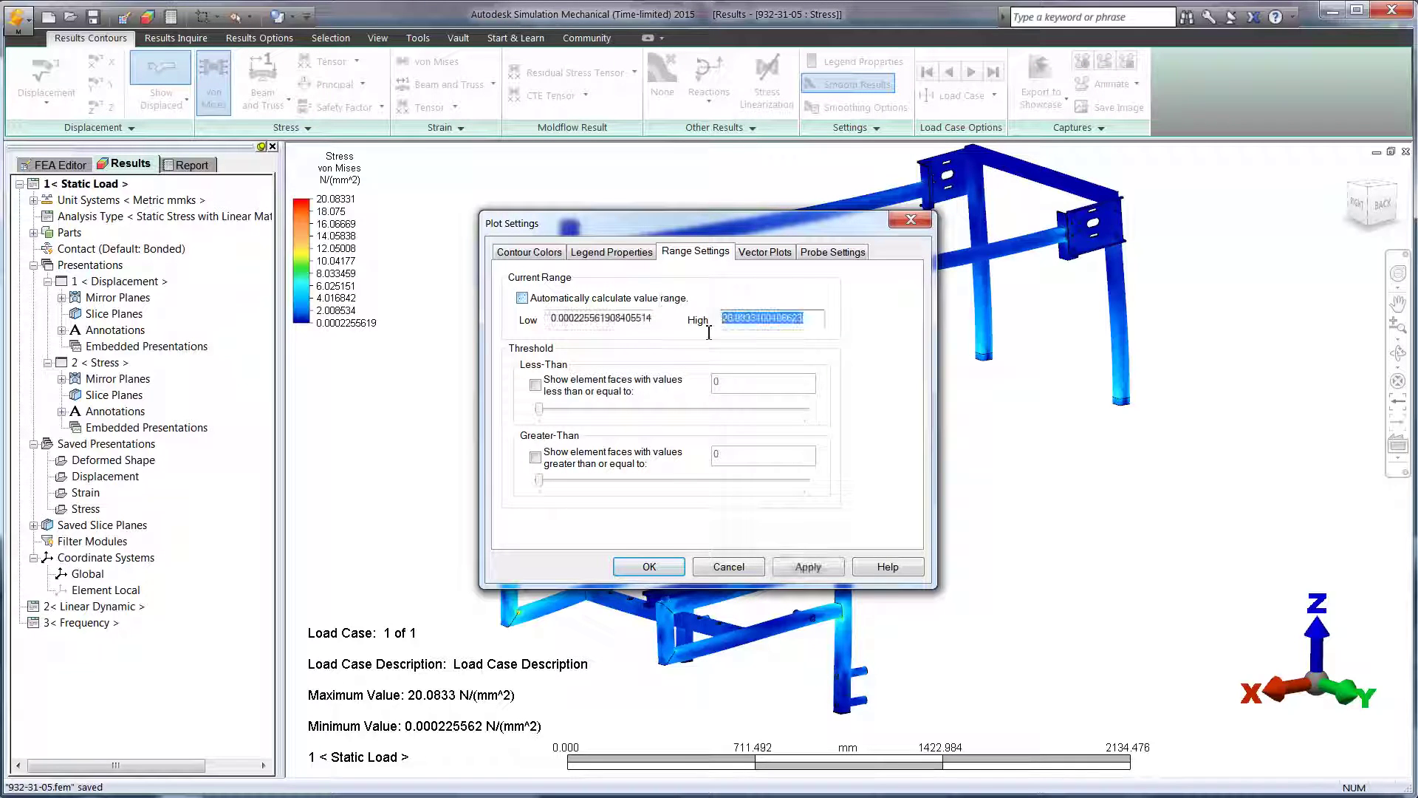
{"action": "type", "text": "10"}
{"action": "key", "text": "Return"}
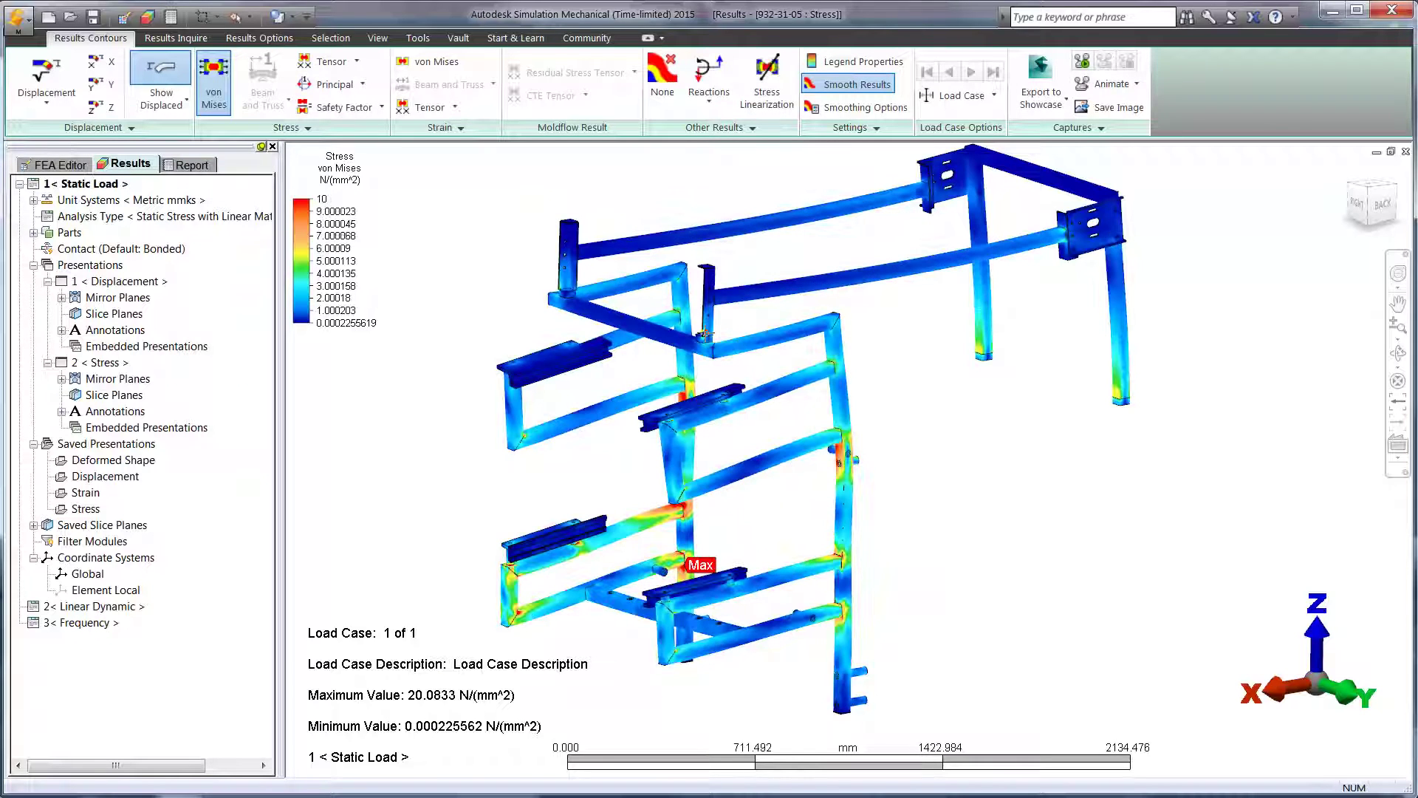
Animate the stress plot, then display displacement with its 0.418647 mm maximum marked
{"action": "left_click", "coordinate": [1082, 61]}
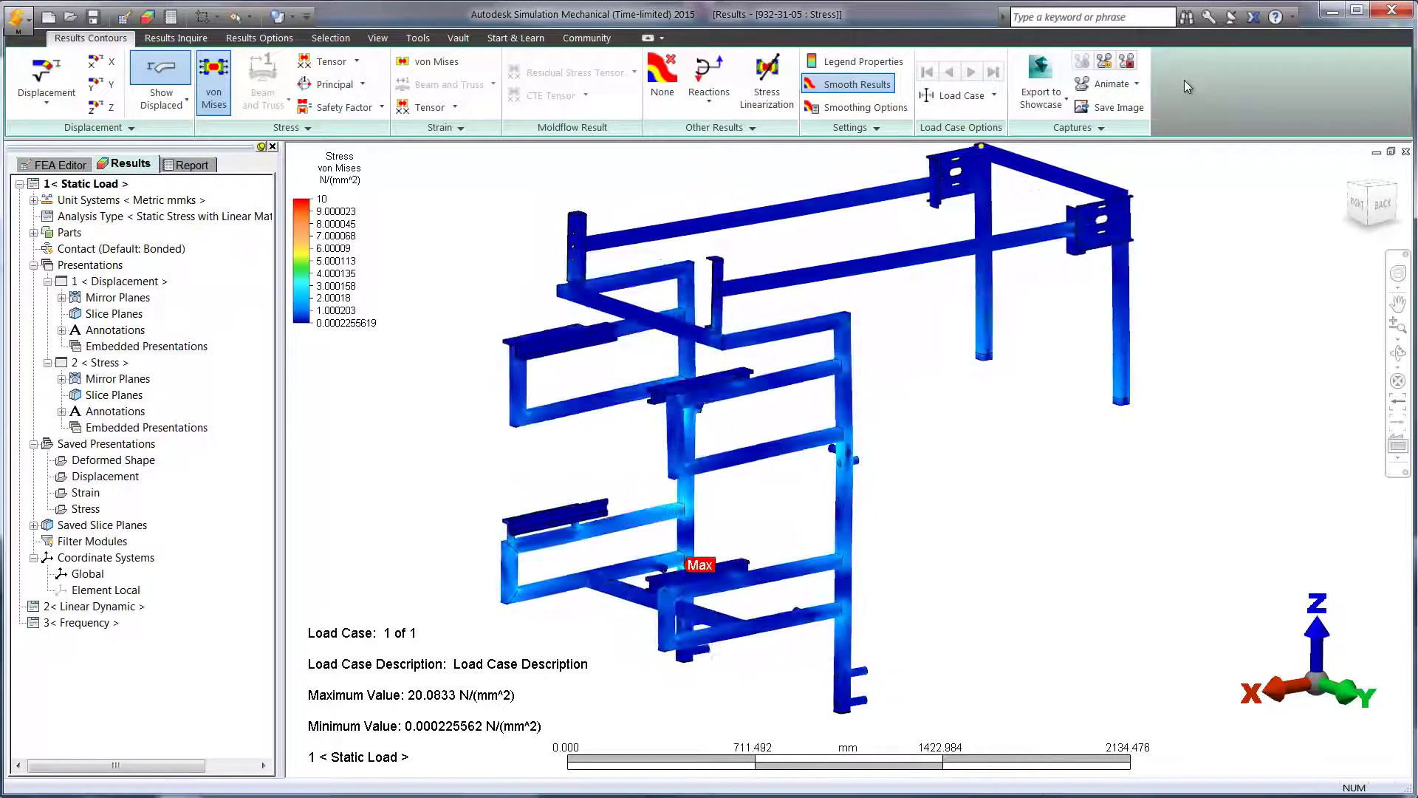
{"action": "left_click", "coordinate": [1126, 61]}
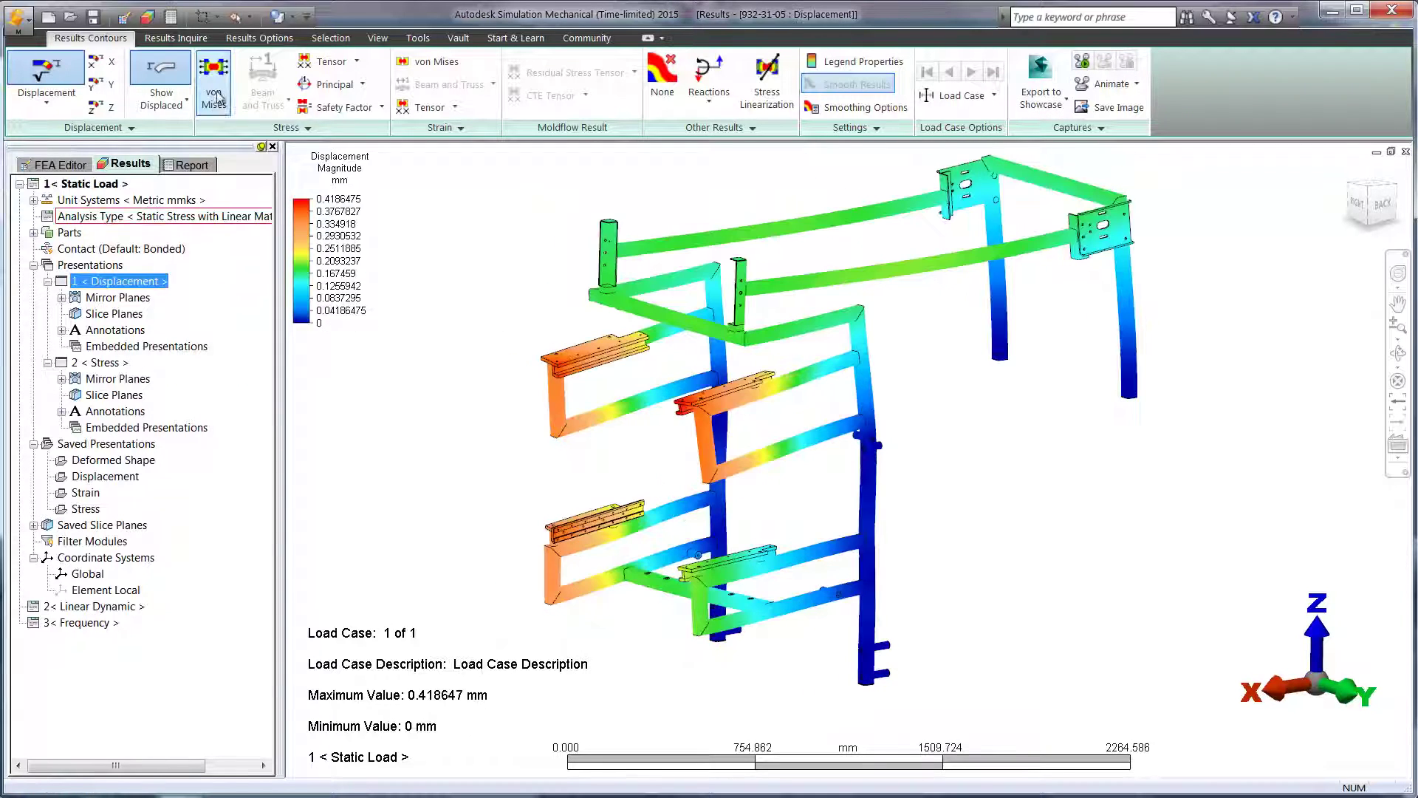
{"action": "left_click", "coordinate": [176, 37]}
{"action": "left_click", "coordinate": [263, 92]}
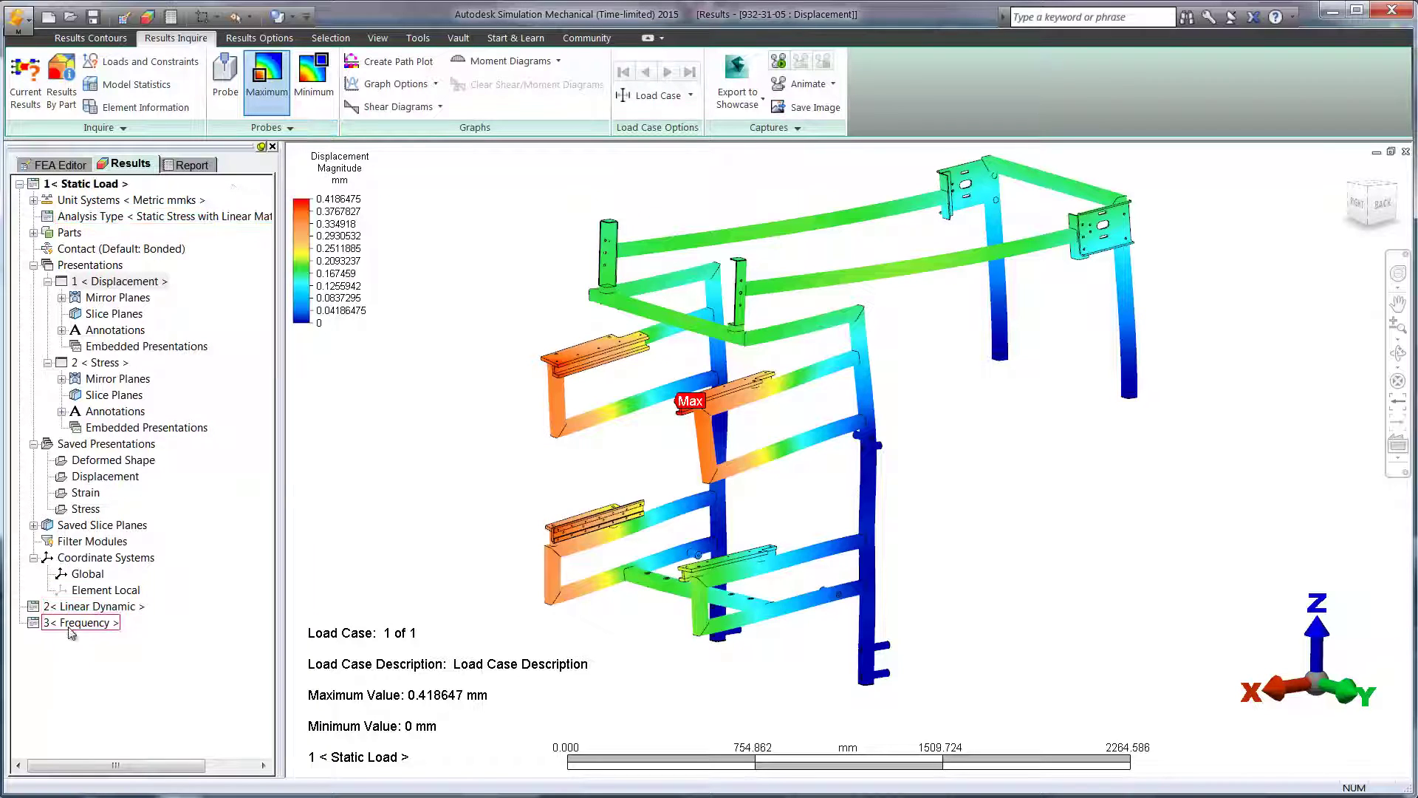
Load the 3< Frequency results and animate mode 1 of 5
{"action": "right_click", "coordinate": [76, 622]}
{"action": "left_click", "coordinate": [83, 627]}
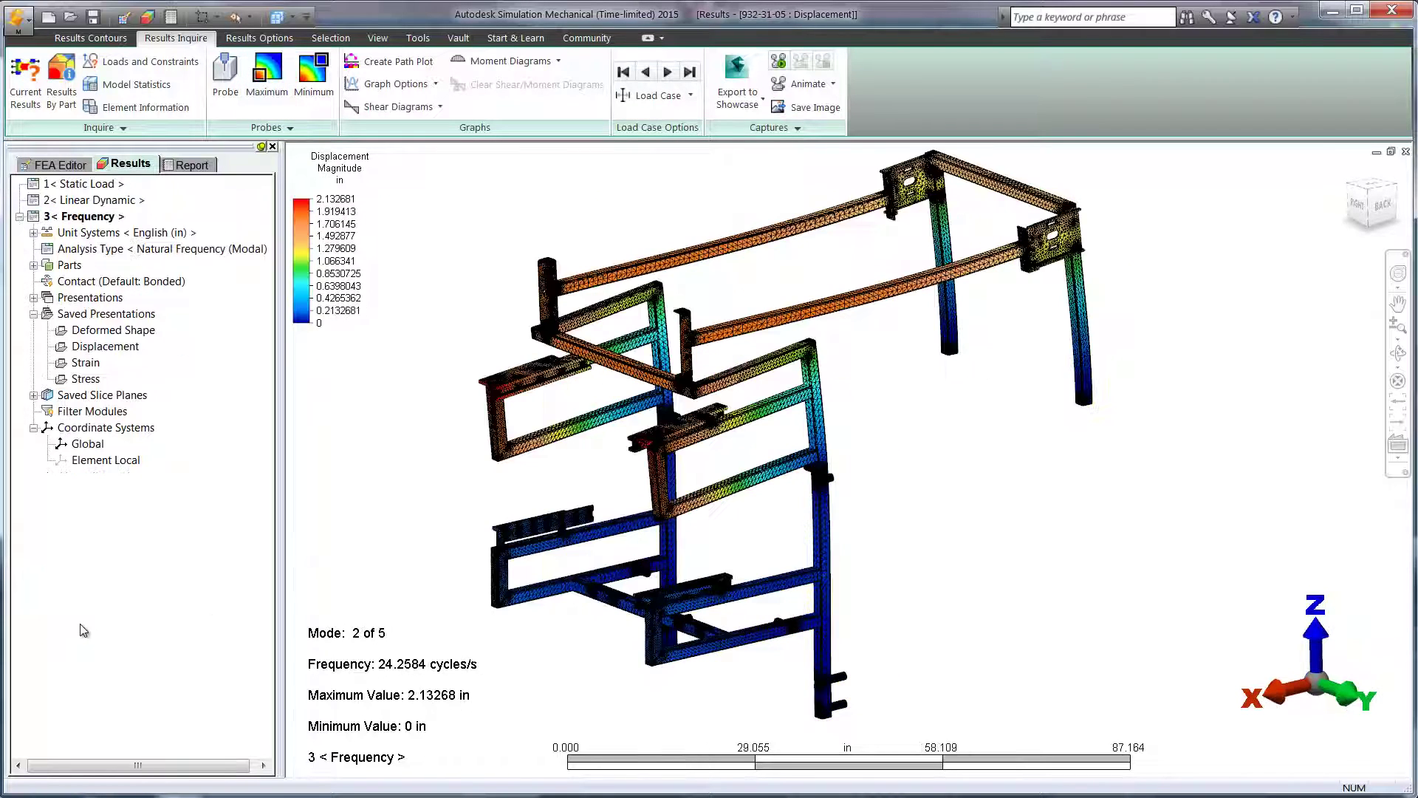
{"action": "left_click", "coordinate": [647, 72]}
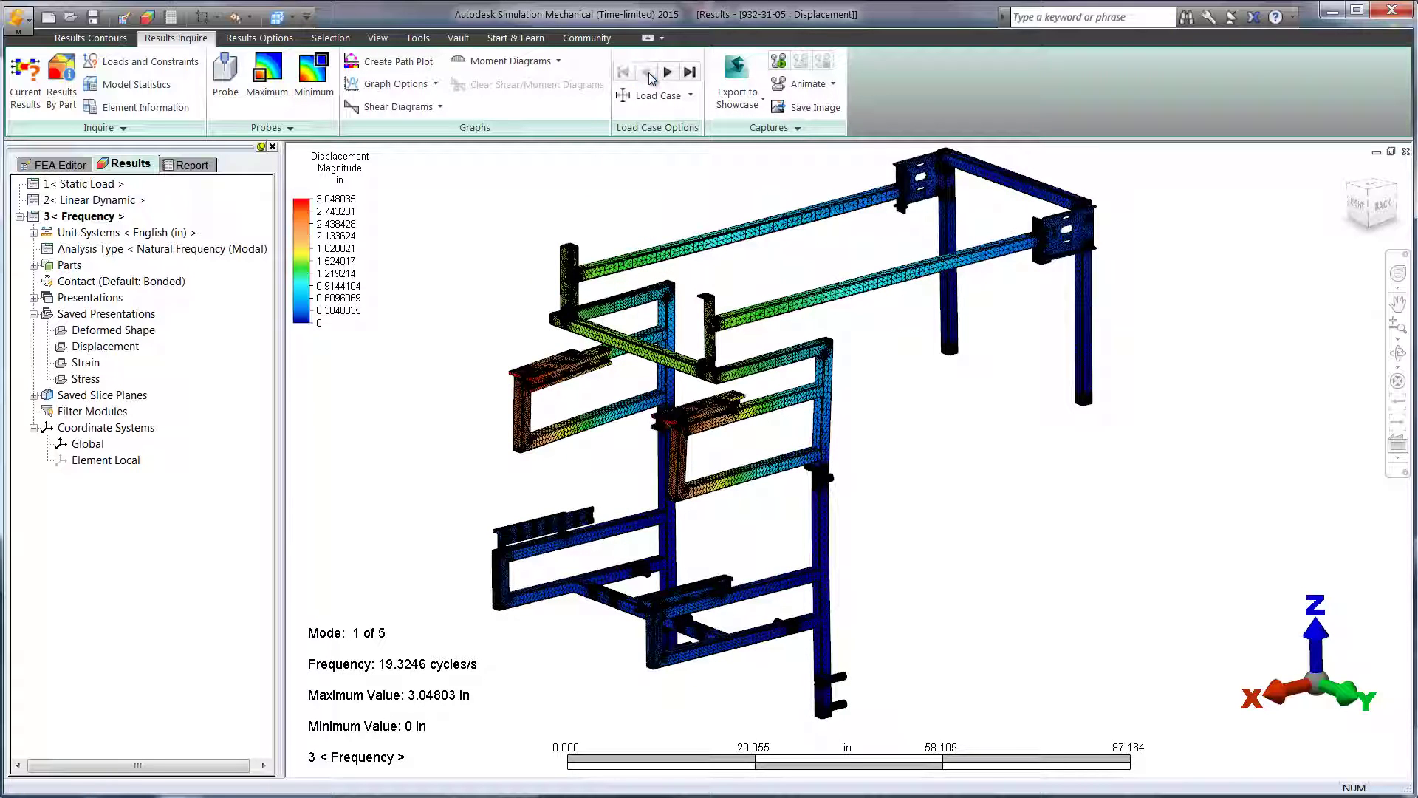
{"action": "left_click", "coordinate": [778, 61]}
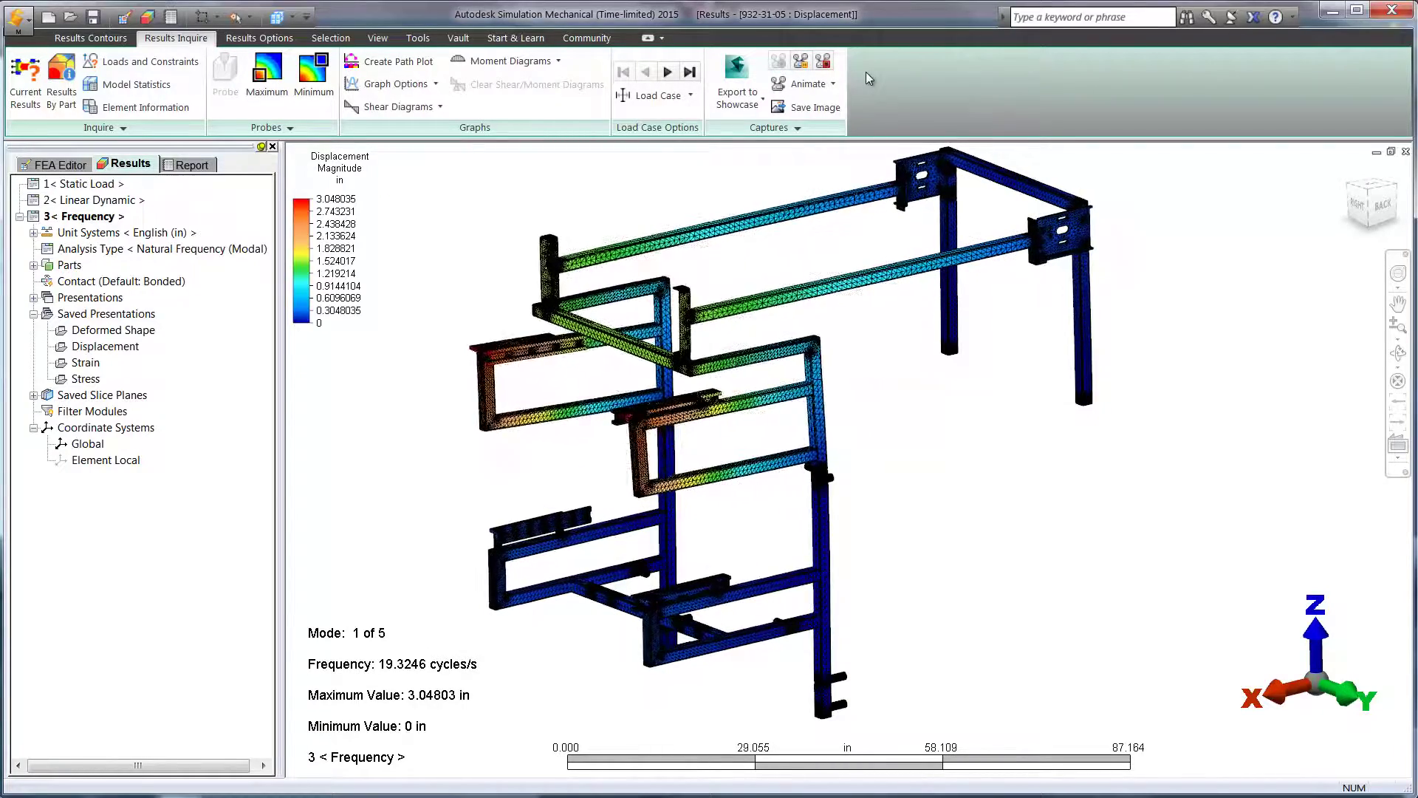
{"action": "left_click", "coordinate": [822, 61]}
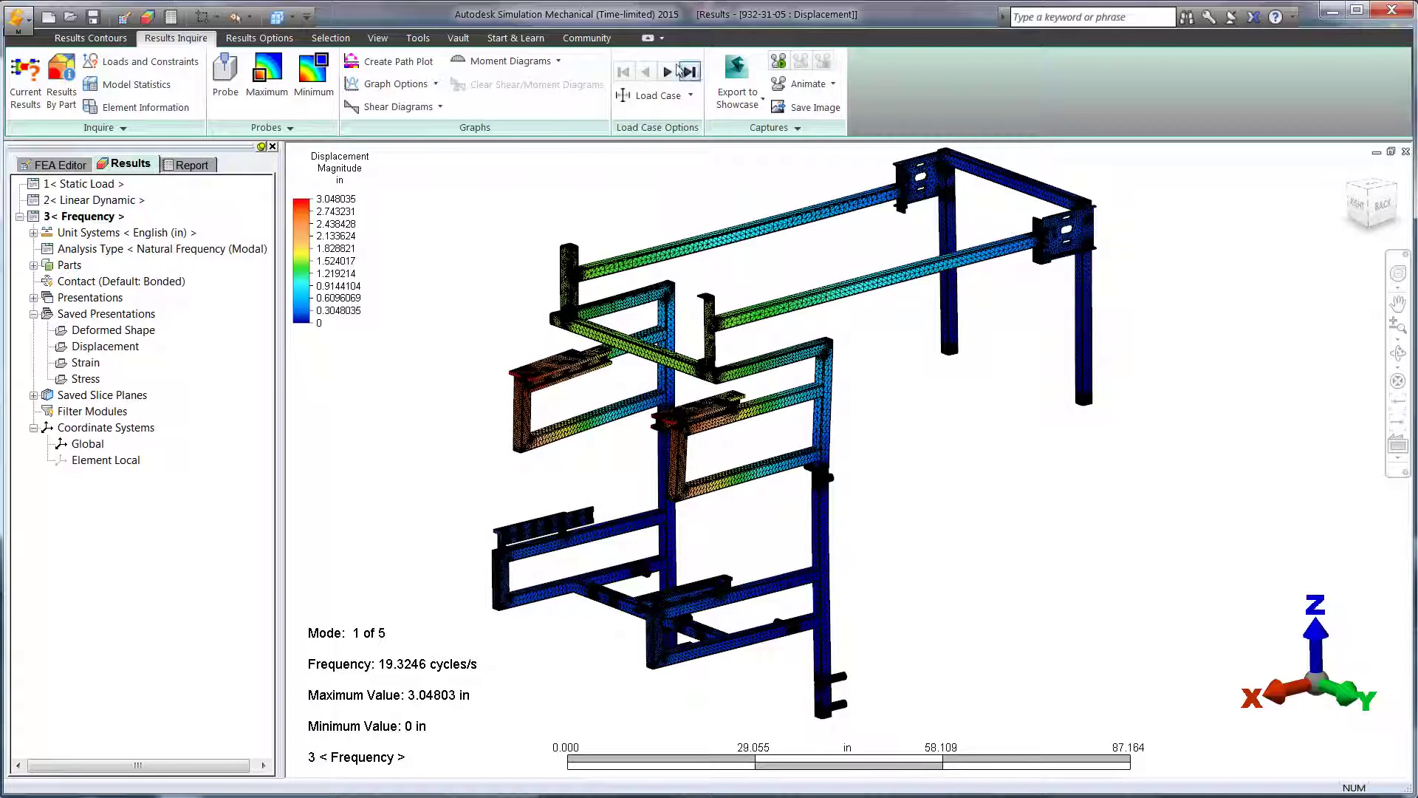
Animate mode 2, then relaunch the active frame model from Inventor's Simulation tools
{"action": "left_click", "coordinate": [669, 71]}
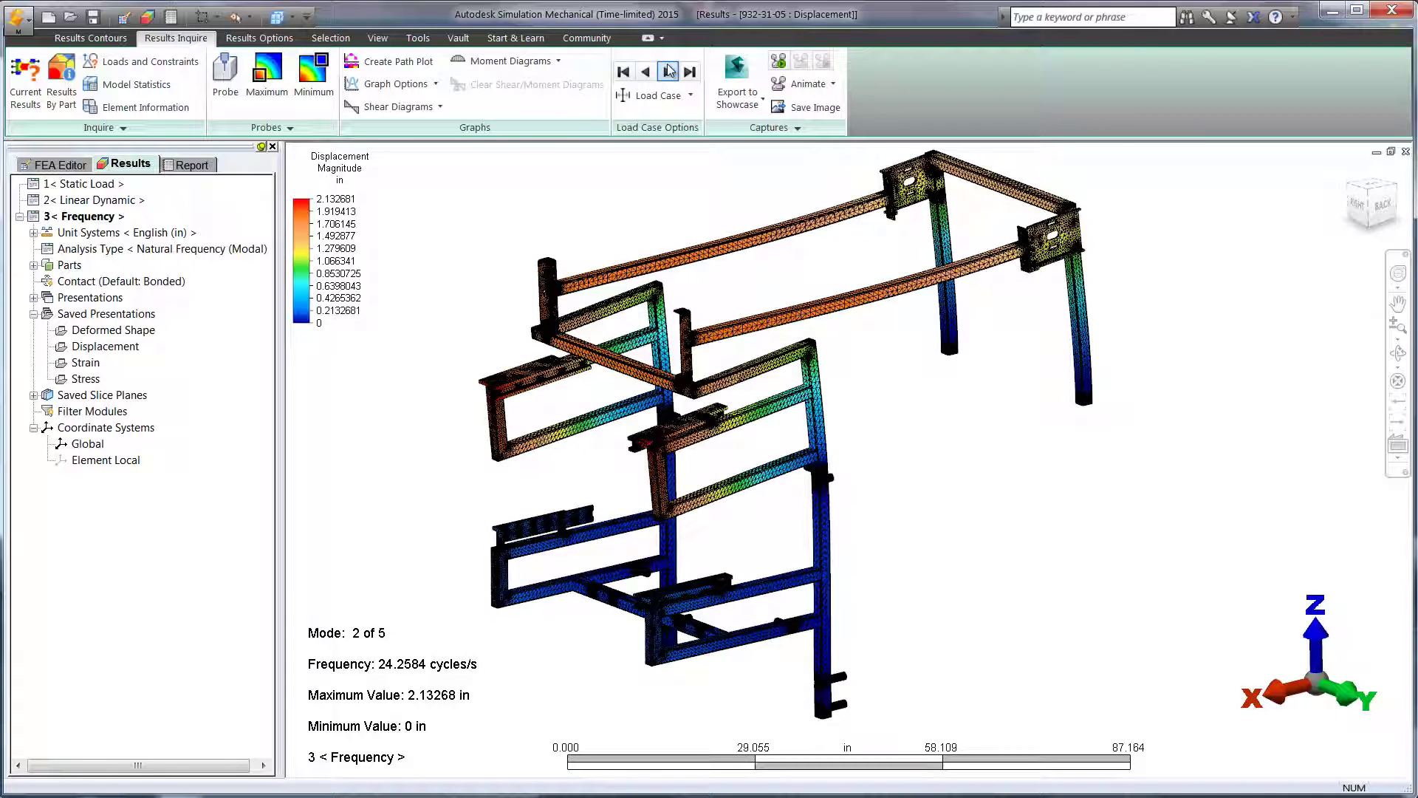
{"action": "left_click", "coordinate": [779, 61]}
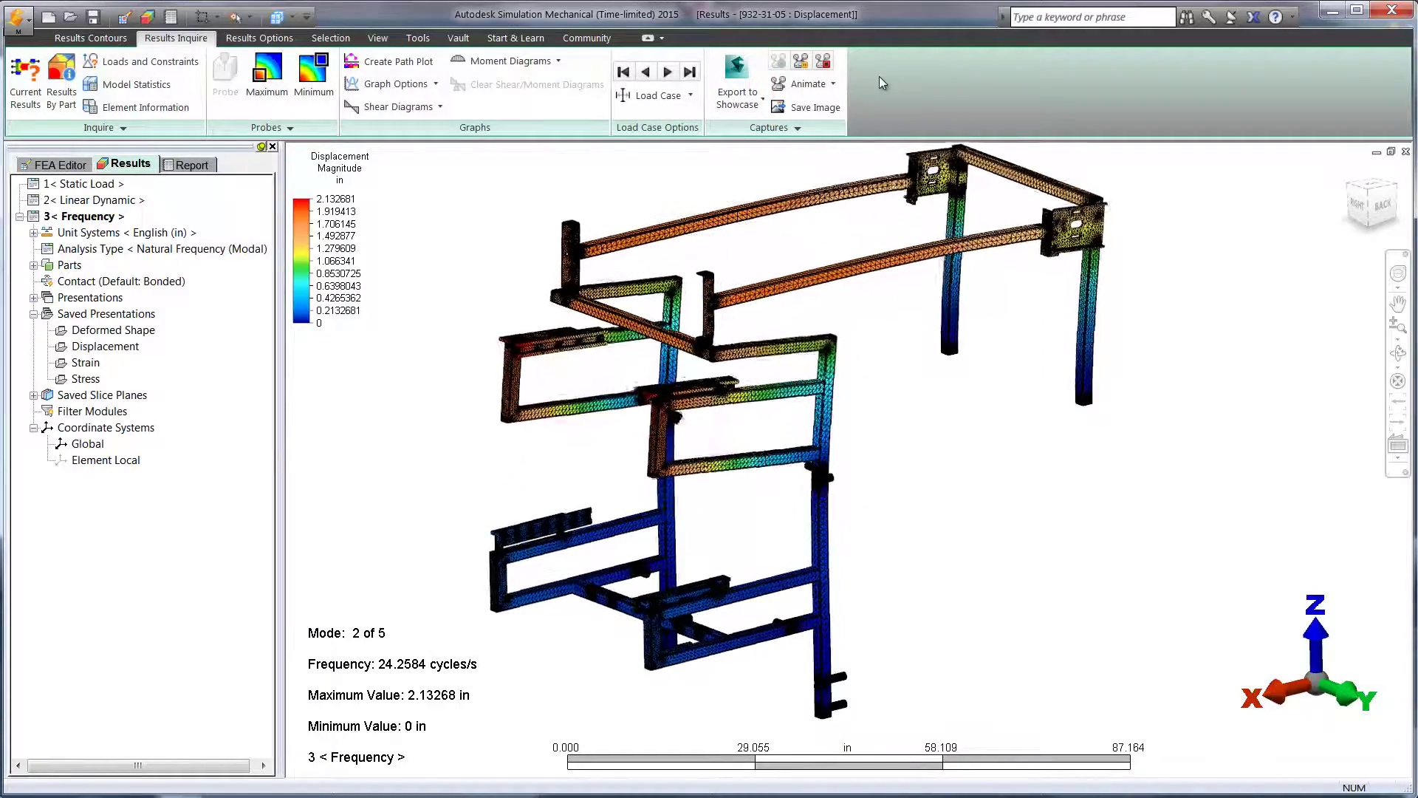
{"action": "left_click", "coordinate": [826, 63]}
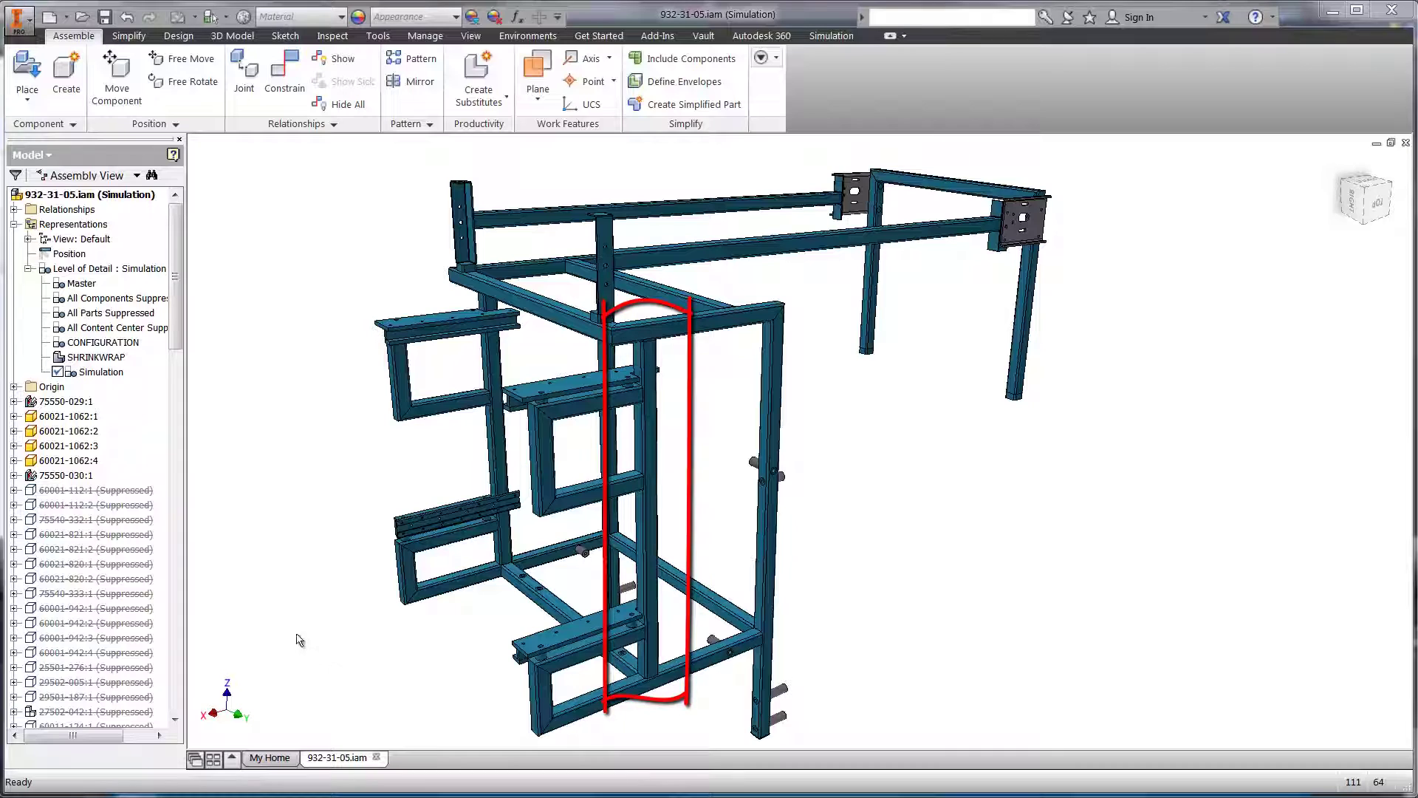
{"action": "left_click", "coordinate": [828, 37]}
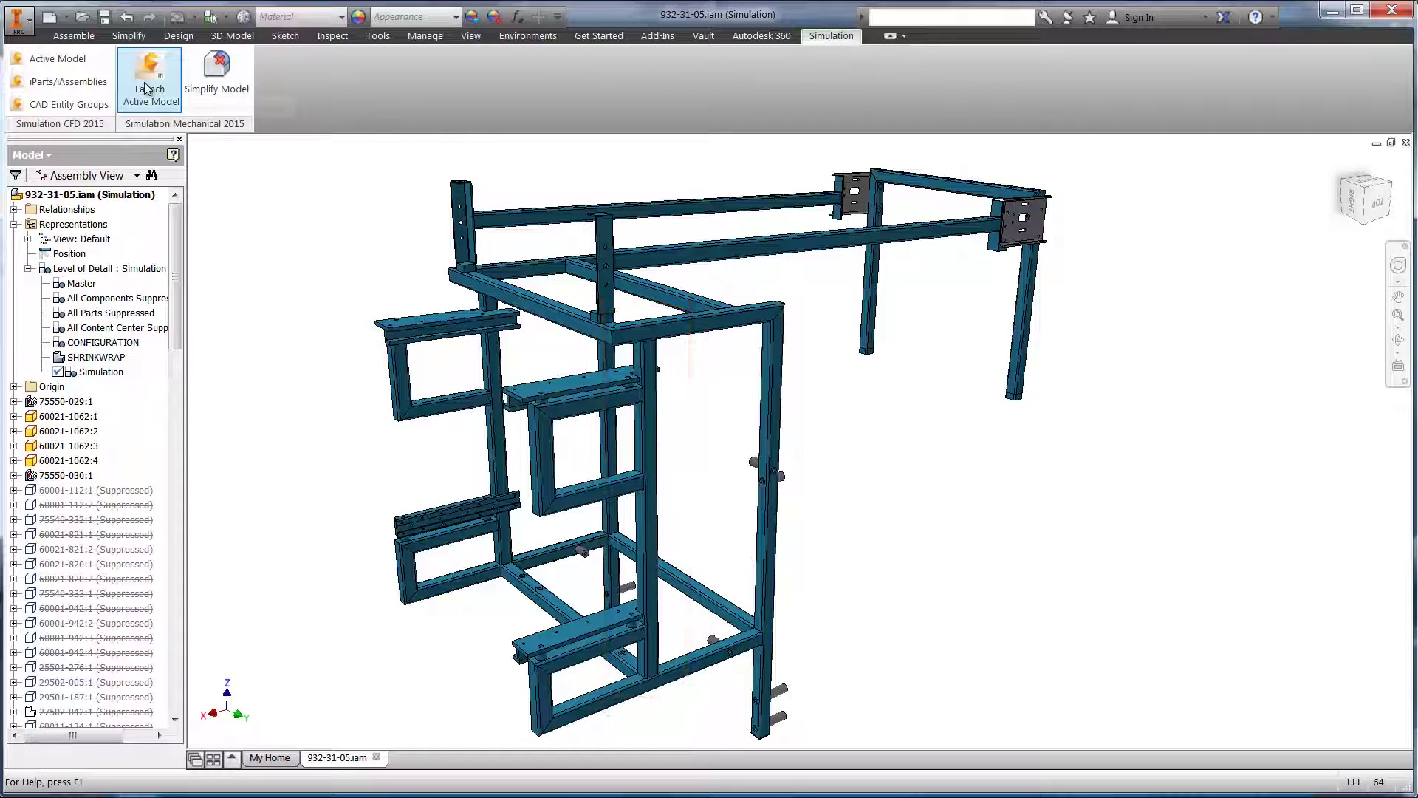
{"action": "left_click", "coordinate": [150, 74]}
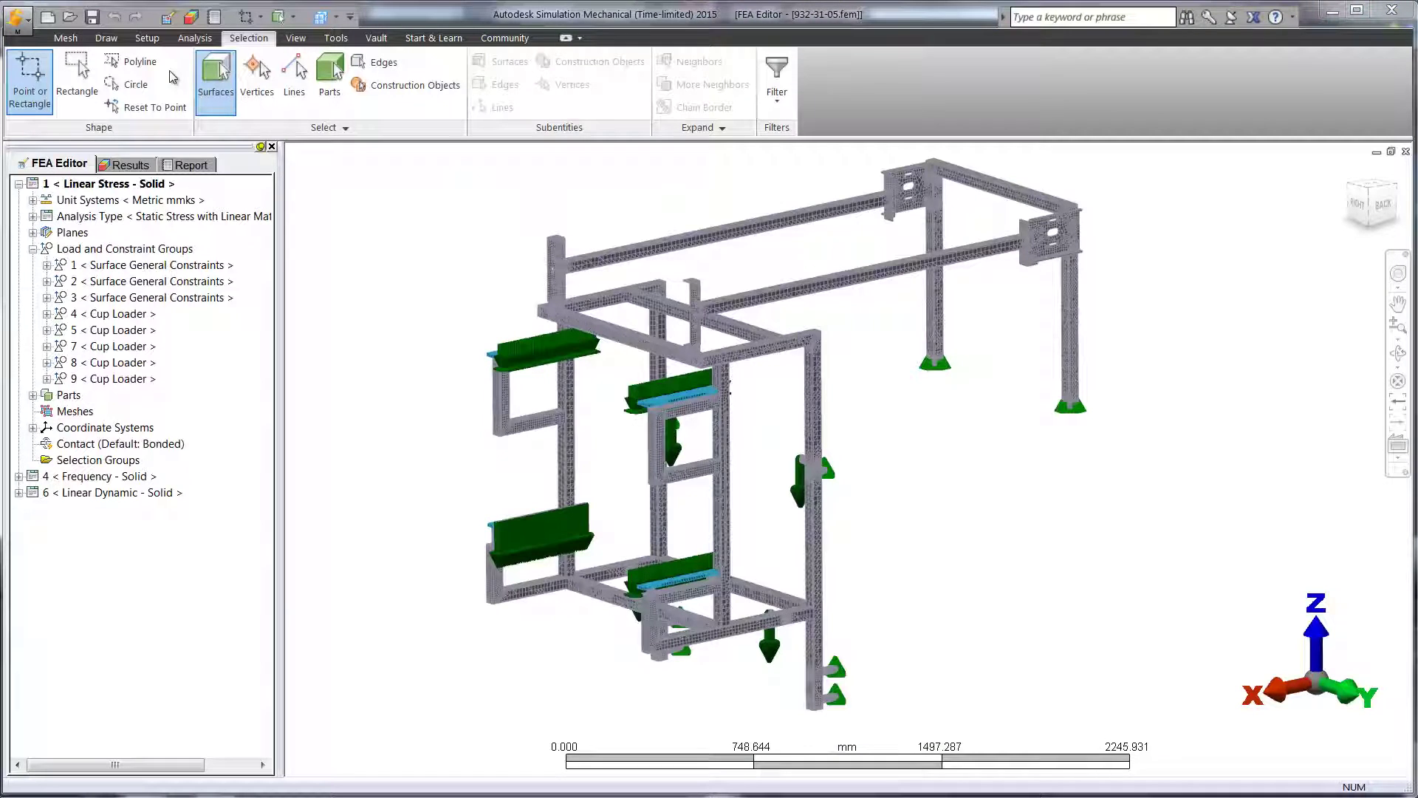
Animate the static displacement results, then stop the animation
{"action": "left_click", "coordinate": [130, 163]}
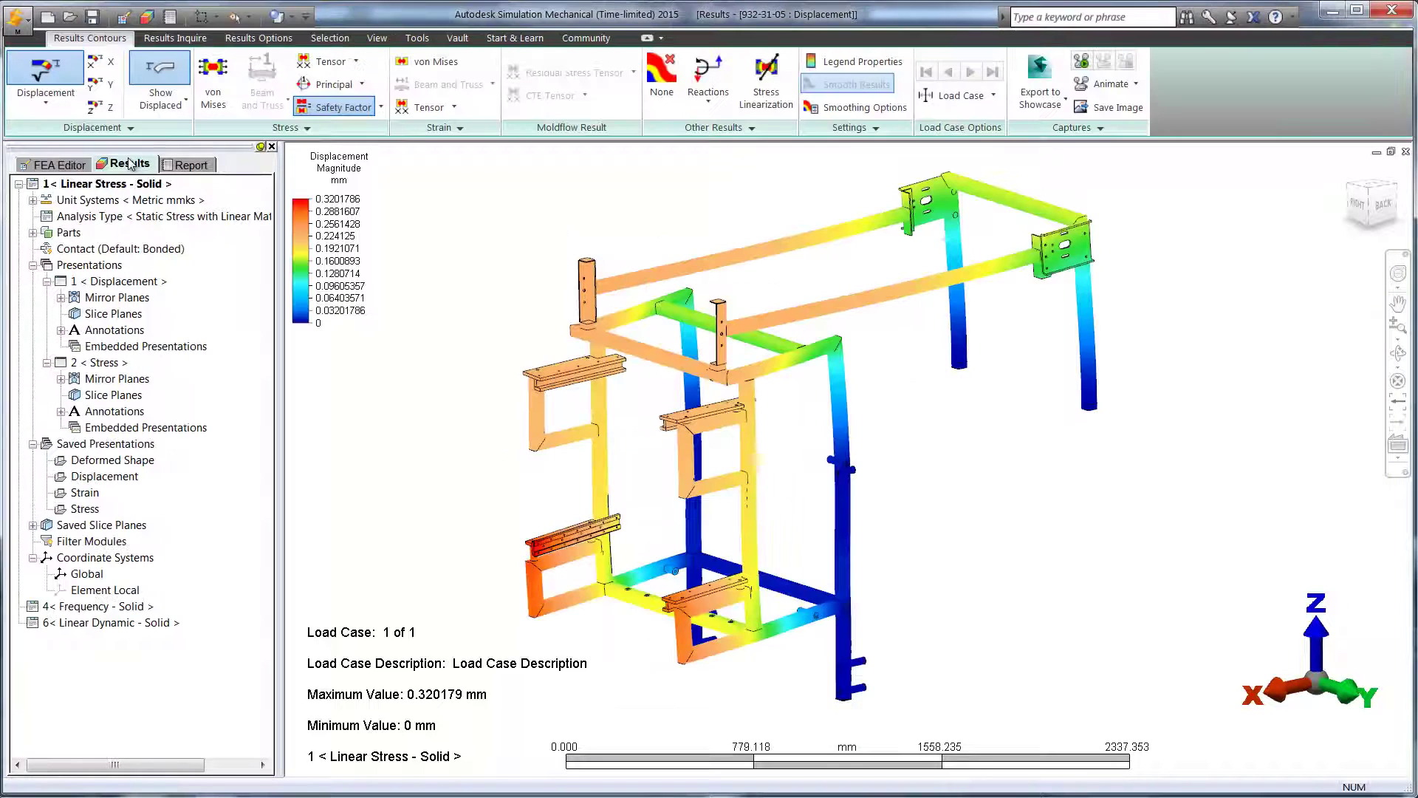
{"action": "left_click", "coordinate": [1082, 63]}
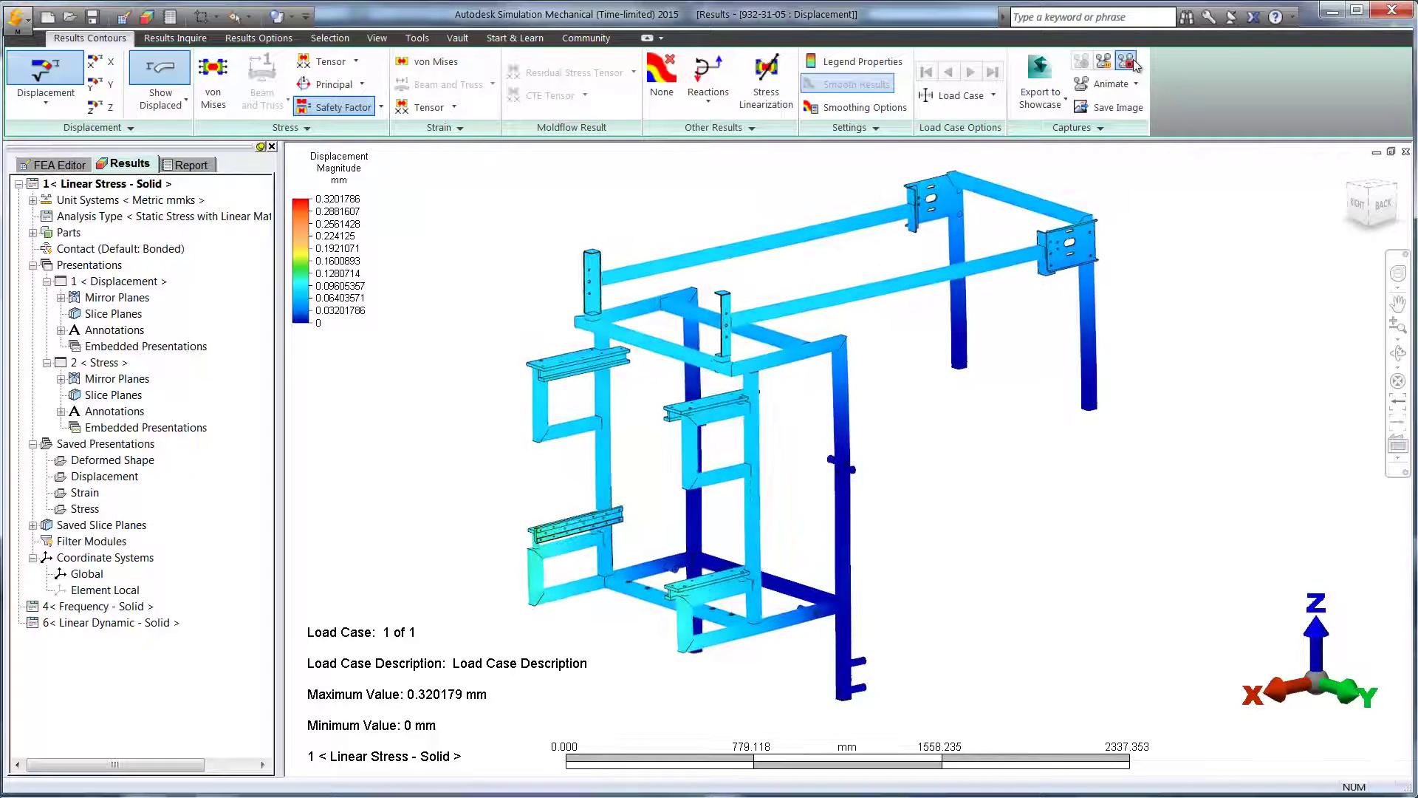
{"action": "left_click", "coordinate": [1132, 64]}
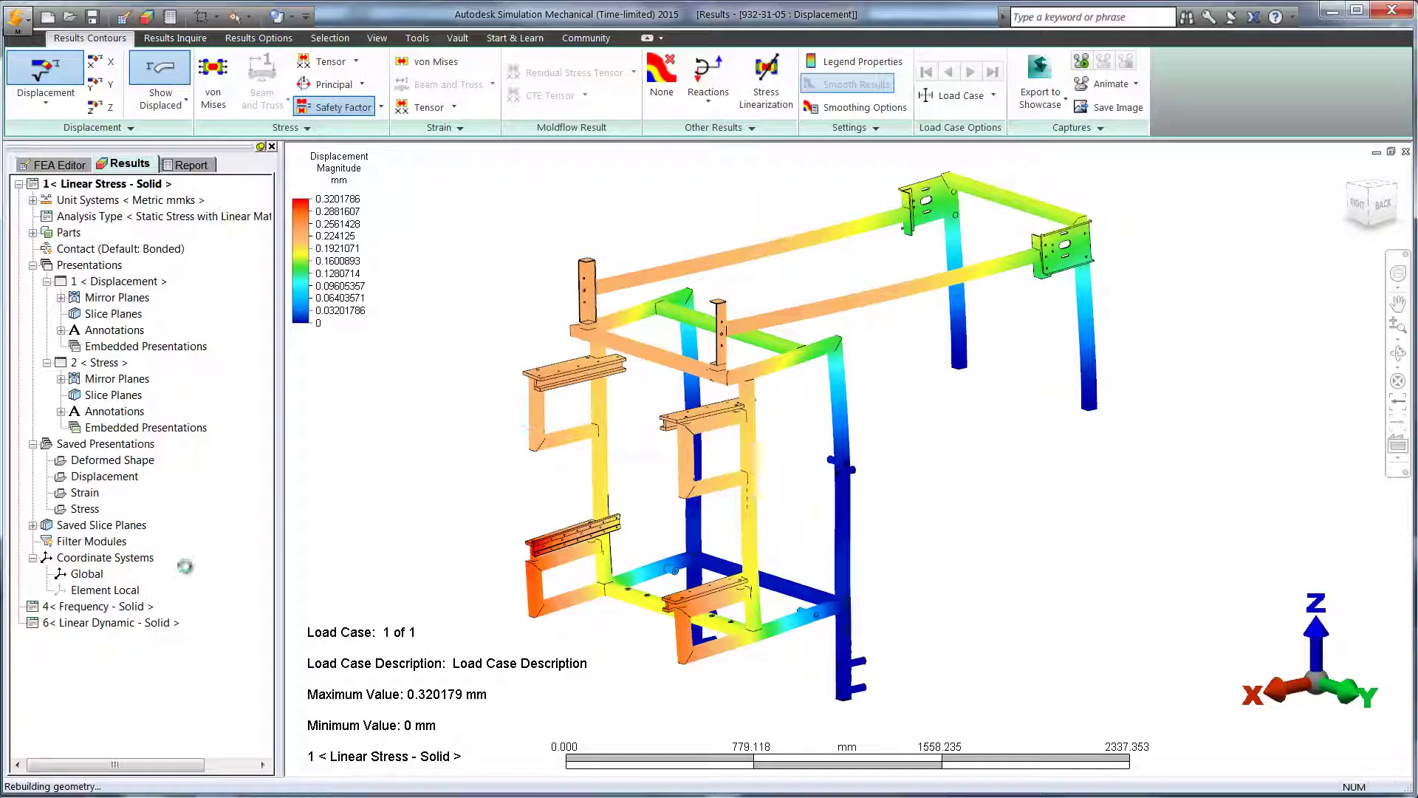
Load the 4 < Frequency - Solid > mode shapes and stop their animation
{"action": "left_click", "coordinate": [107, 613]}
{"action": "right_click", "coordinate": [107, 613]}
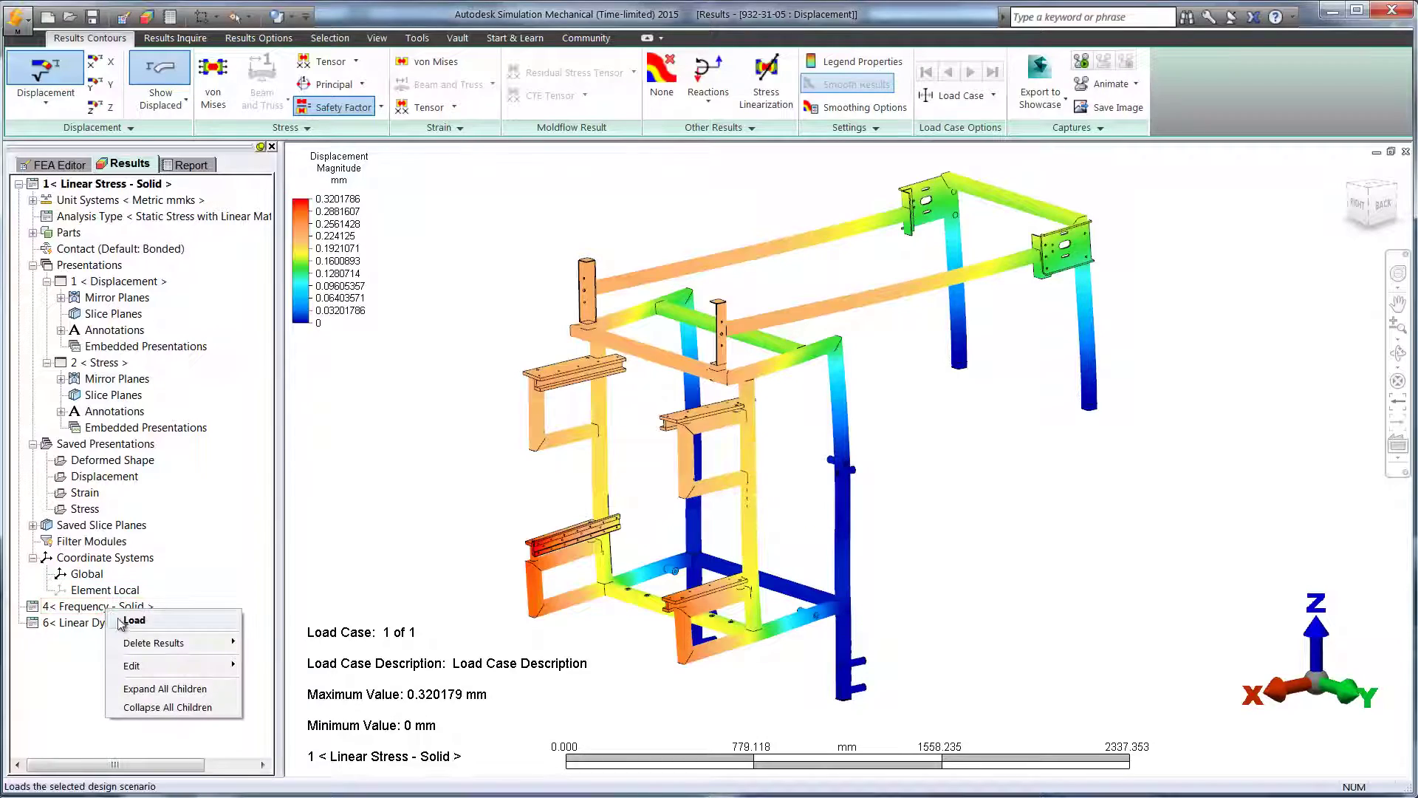
{"action": "left_click", "coordinate": [130, 640]}
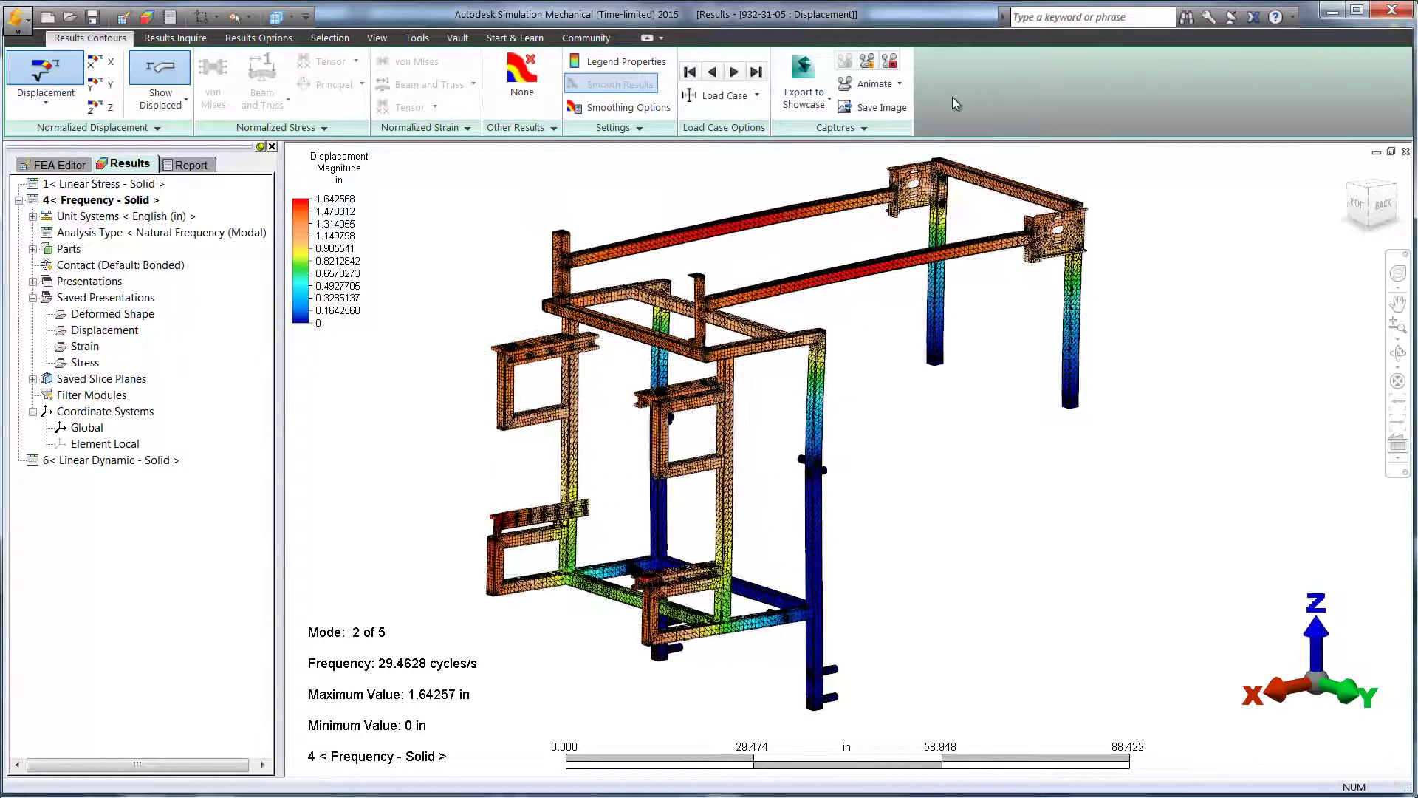
{"action": "left_click", "coordinate": [891, 64]}
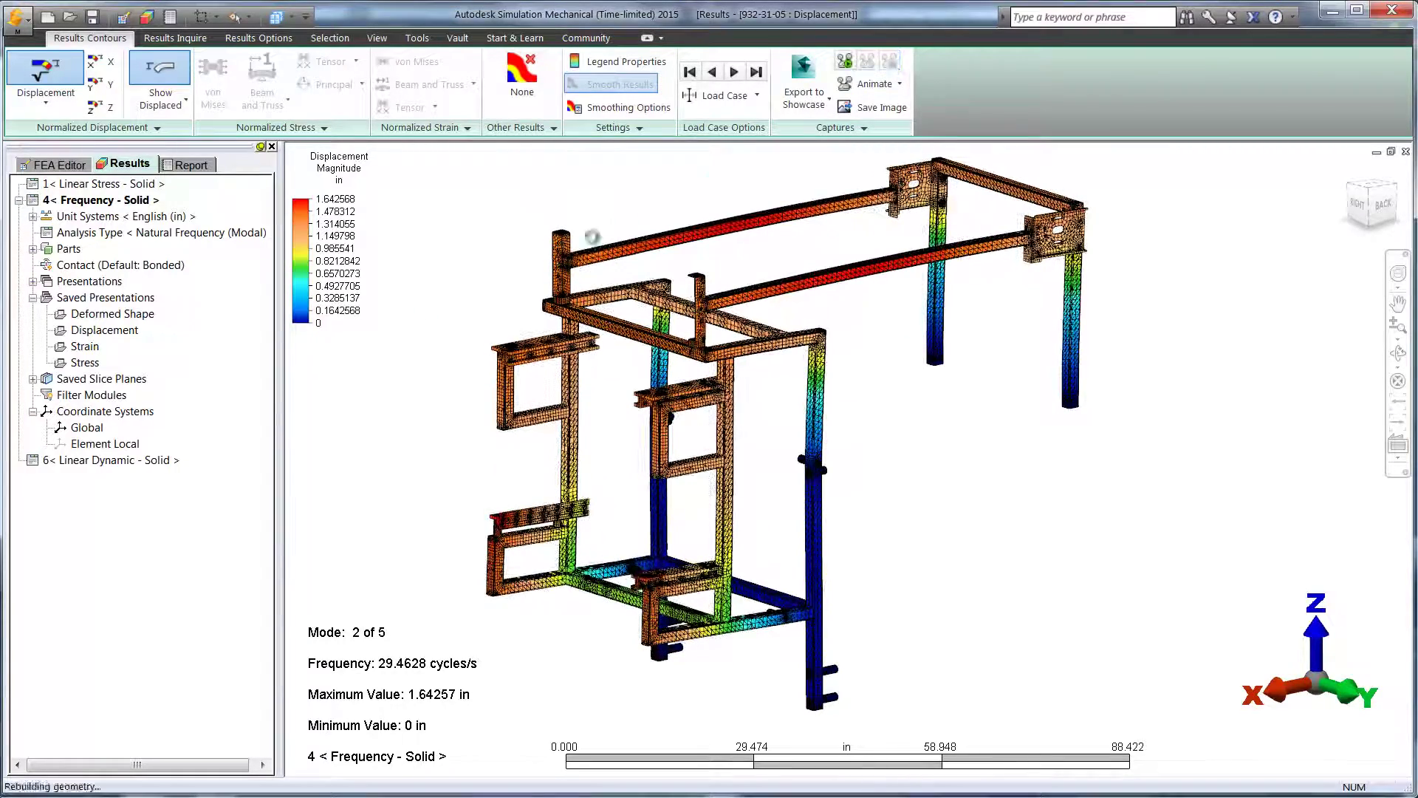
{"action": "right_click", "coordinate": [109, 464]}
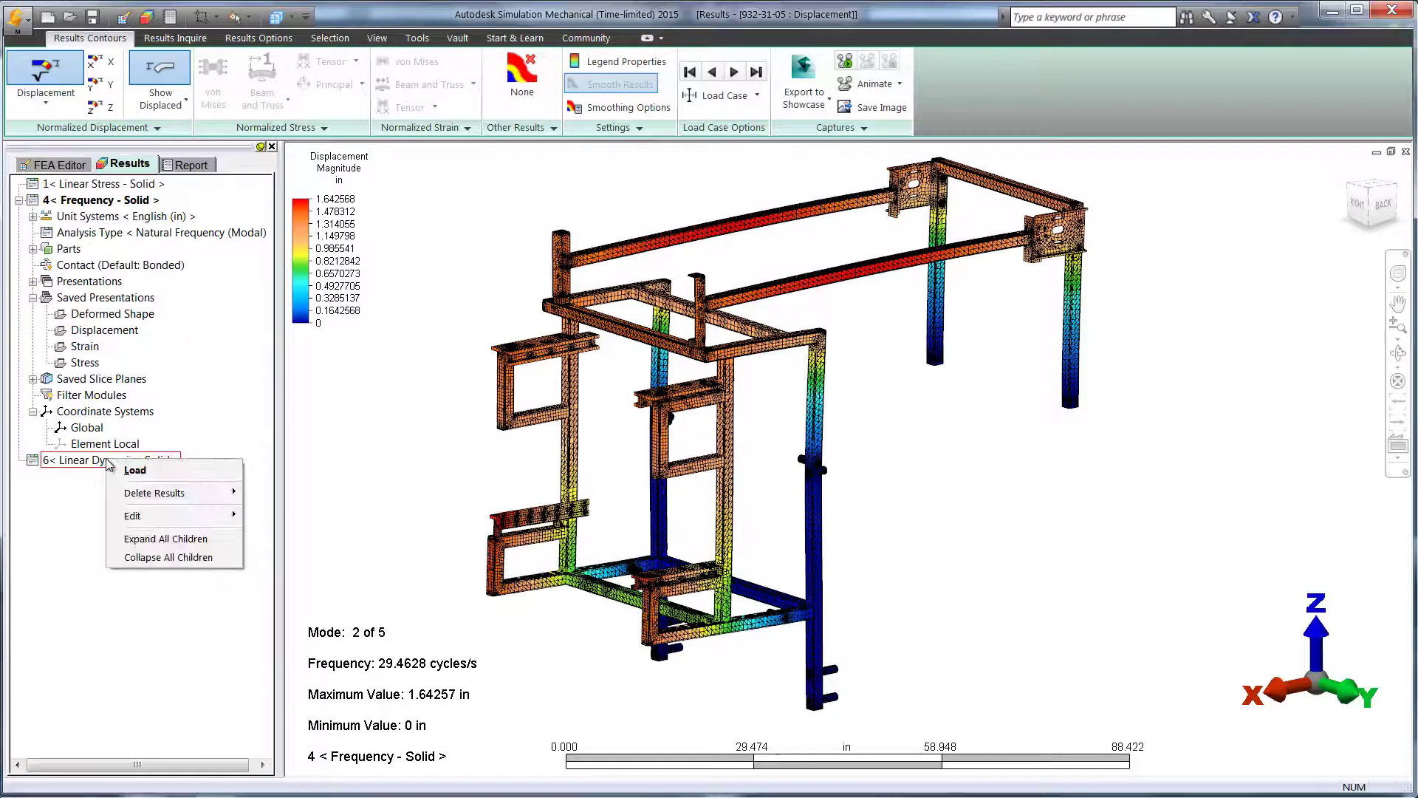
Load the 6 < Linear Dynamic - Solid > analysis in the FEA Editor
{"action": "left_click", "coordinate": [63, 169]}
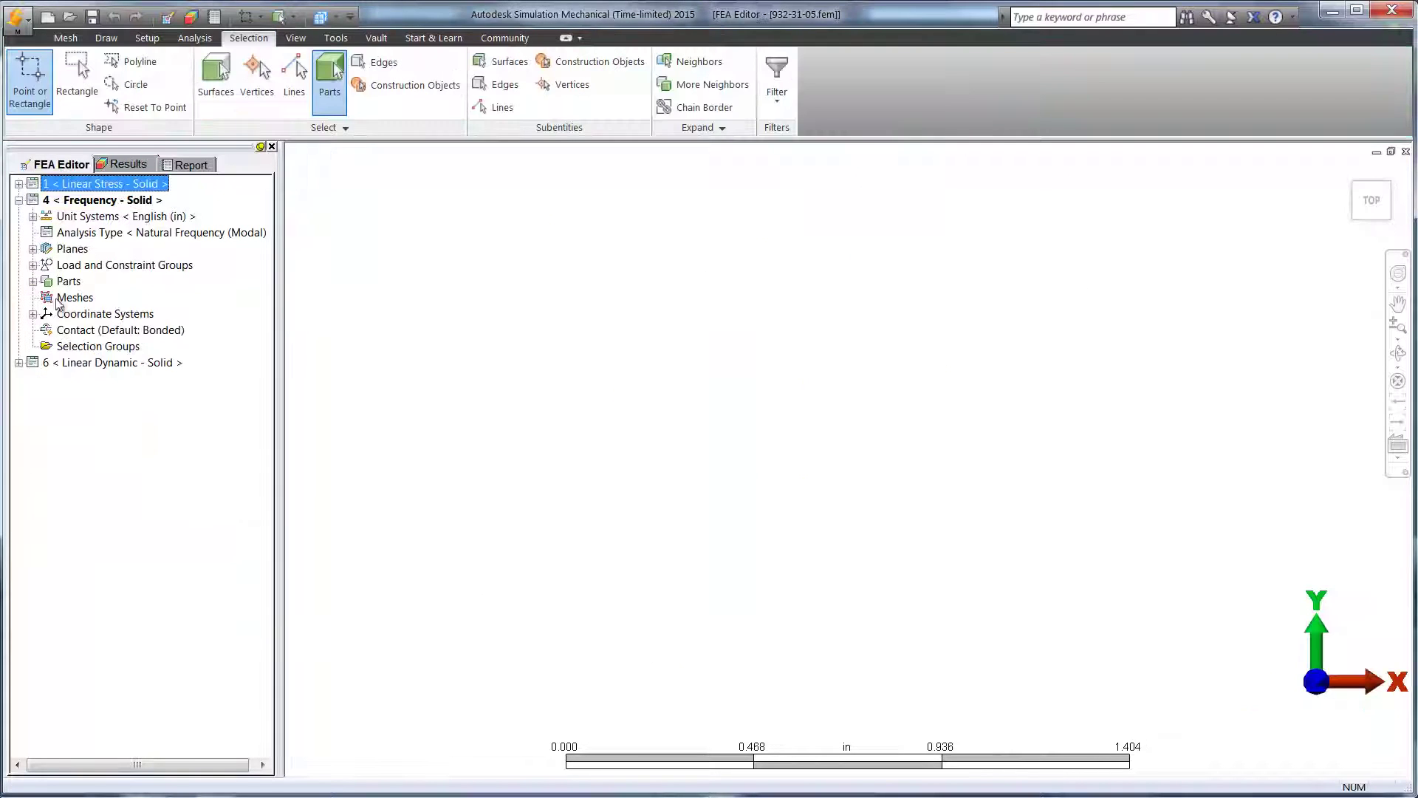
{"action": "right_click", "coordinate": [71, 367]}
{"action": "left_click", "coordinate": [102, 400]}
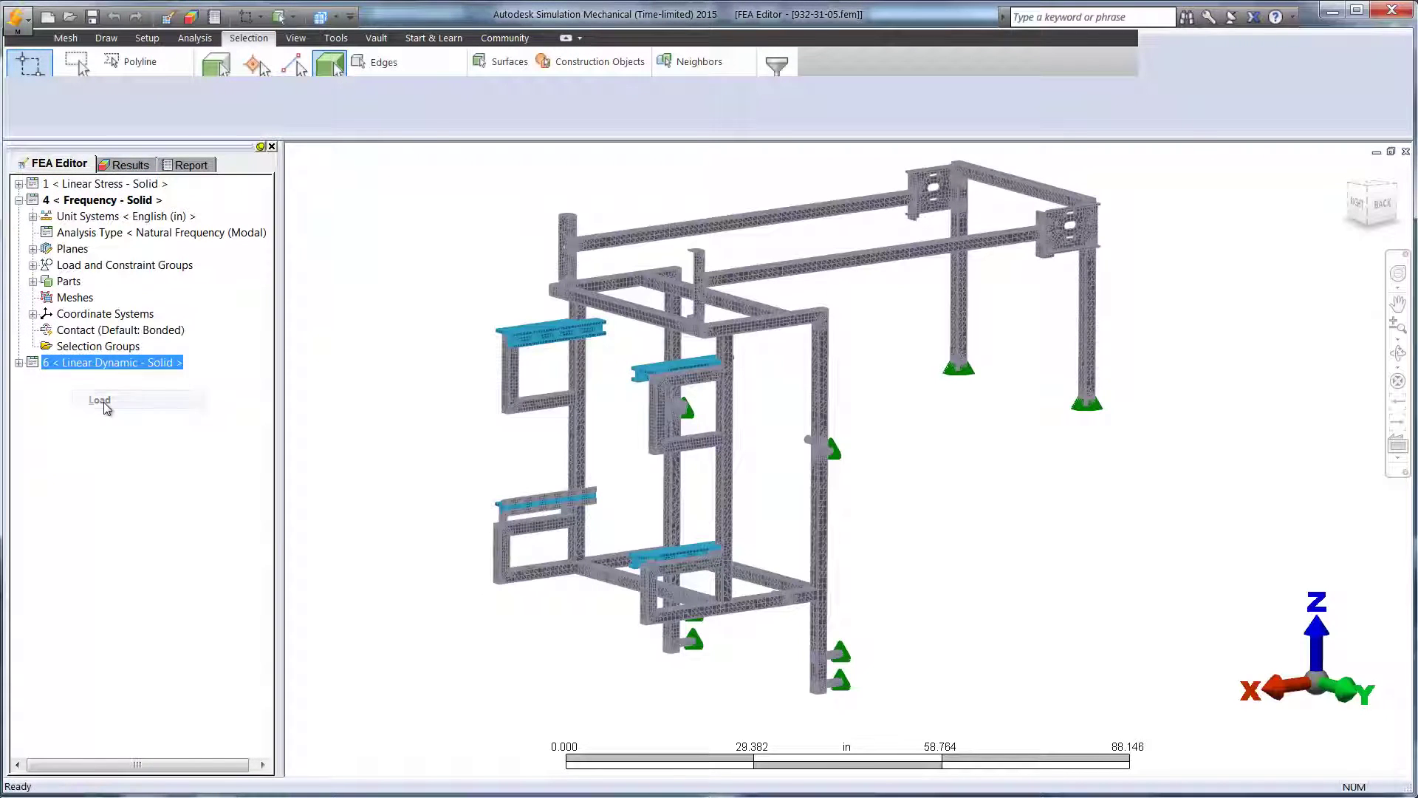
Check the 100 lbf surface force and its pulse load curve, then show displacement results
{"action": "left_click", "coordinate": [33, 282]}
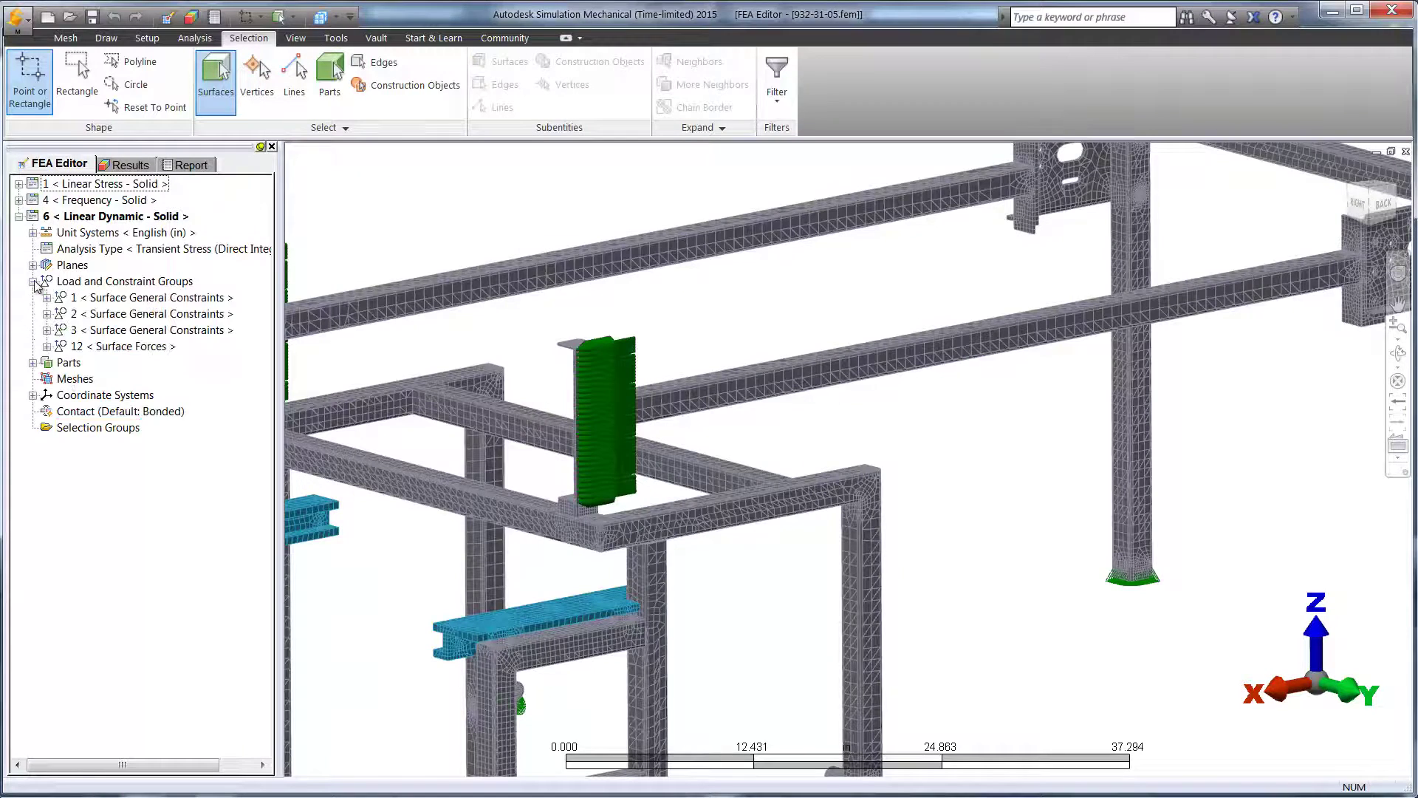
{"action": "left_click", "coordinate": [110, 350]}
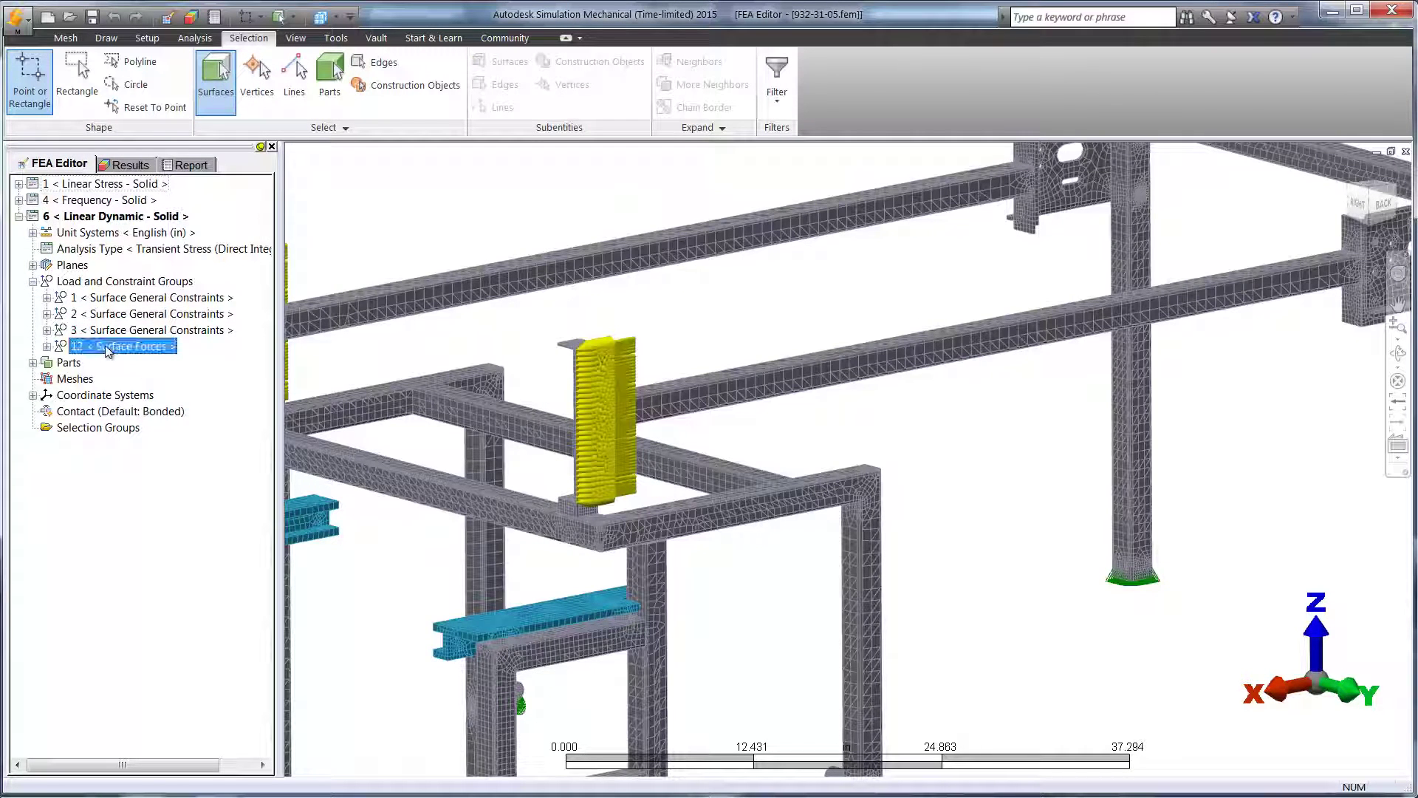
{"action": "right_click", "coordinate": [110, 351]}
{"action": "left_click", "coordinate": [127, 431]}
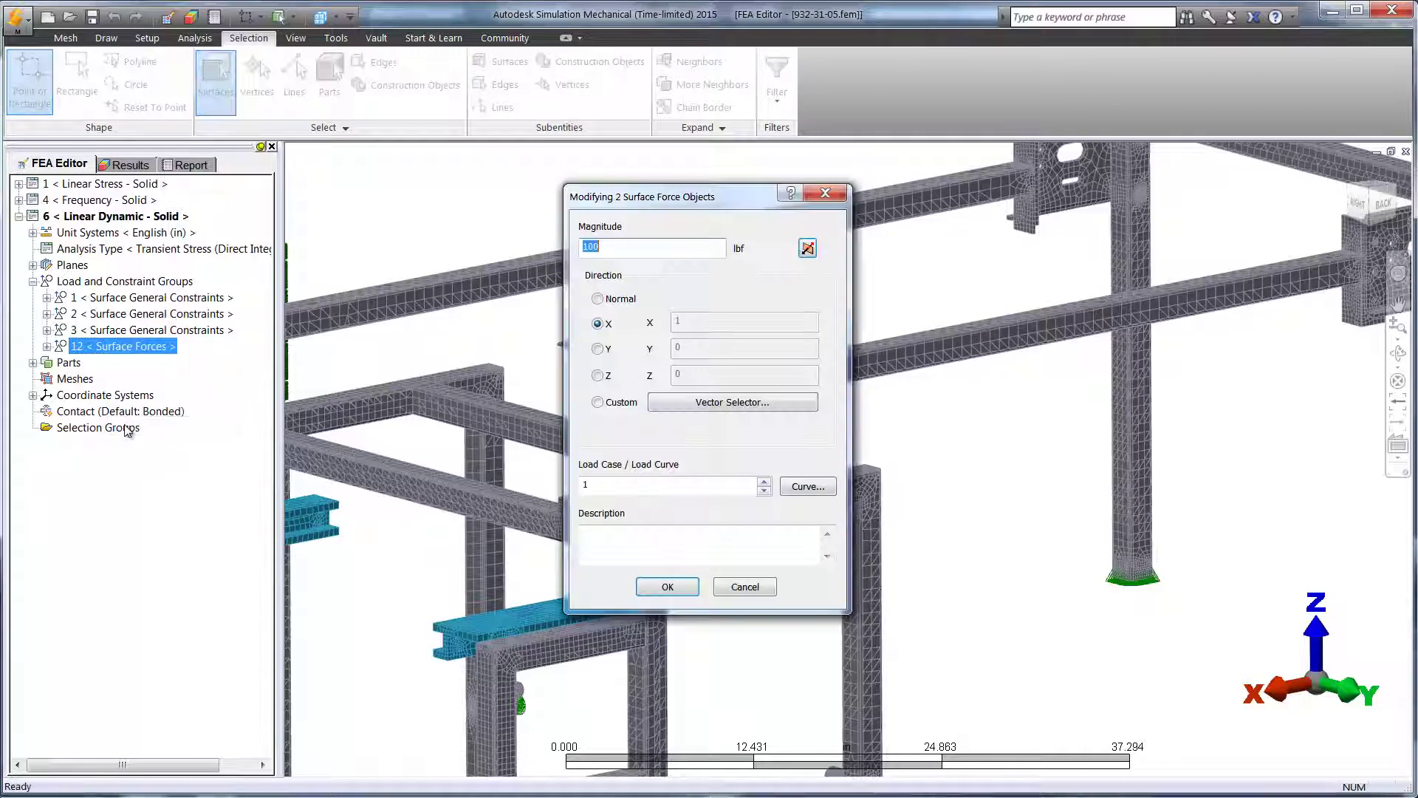
{"action": "left_click", "coordinate": [789, 488]}
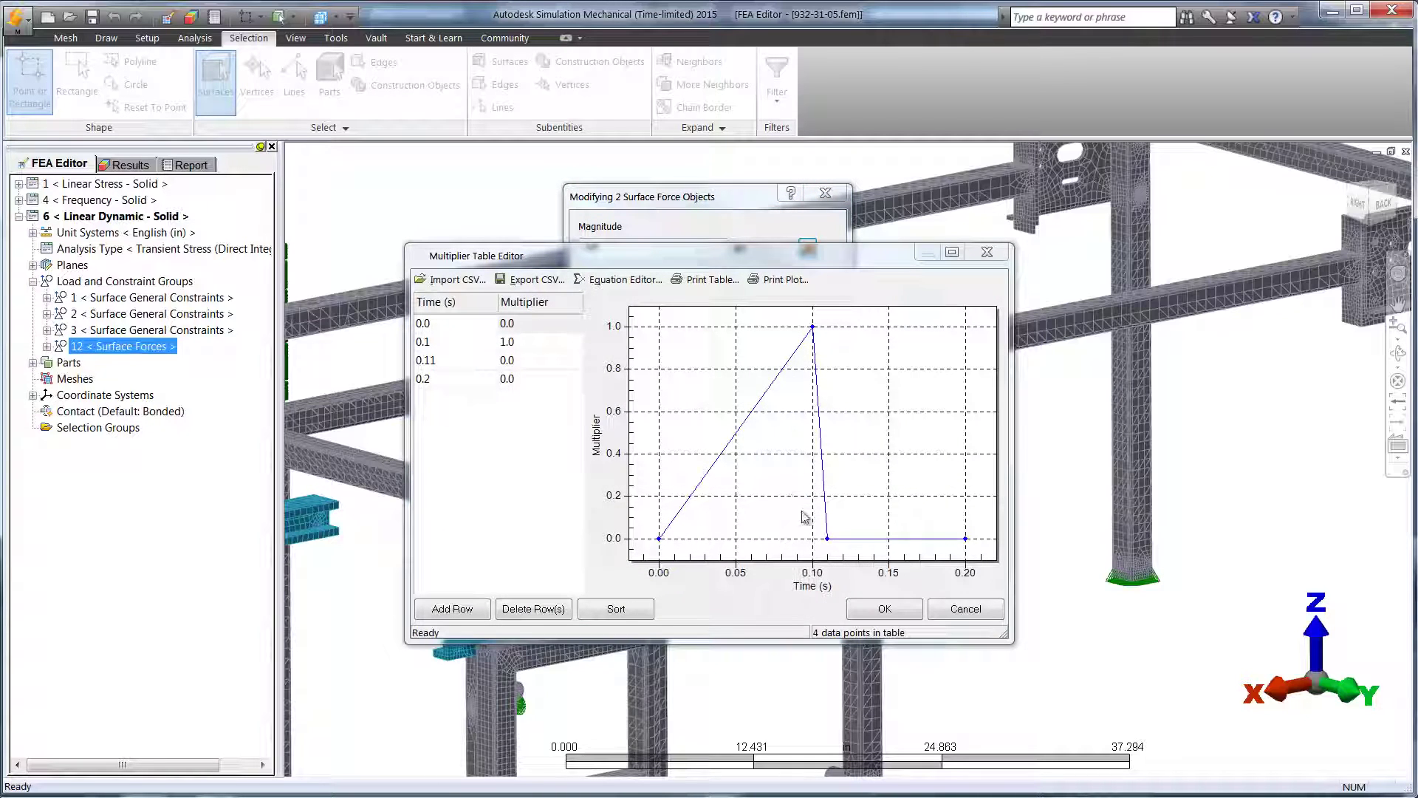
{"action": "left_click", "coordinate": [918, 610]}
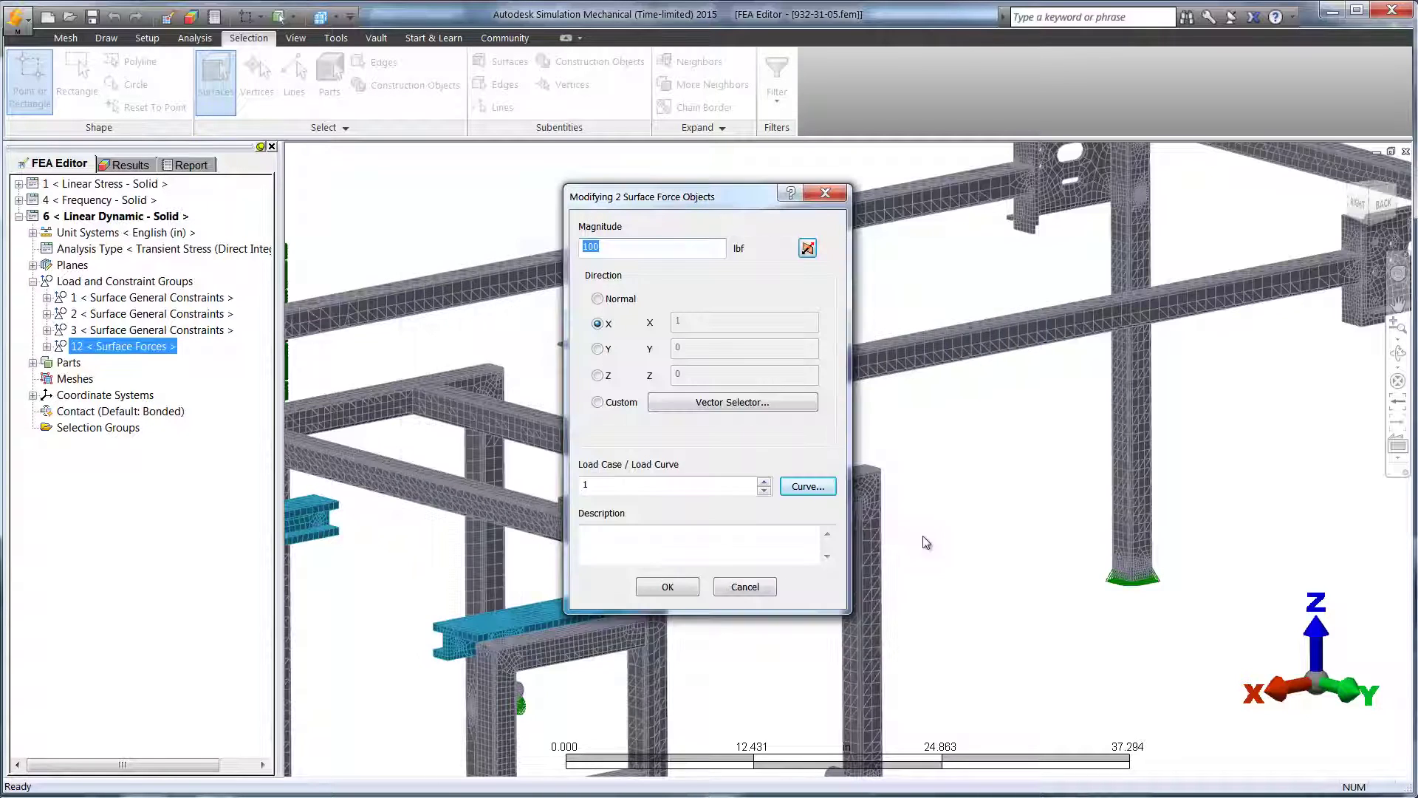
{"action": "left_click", "coordinate": [744, 587]}
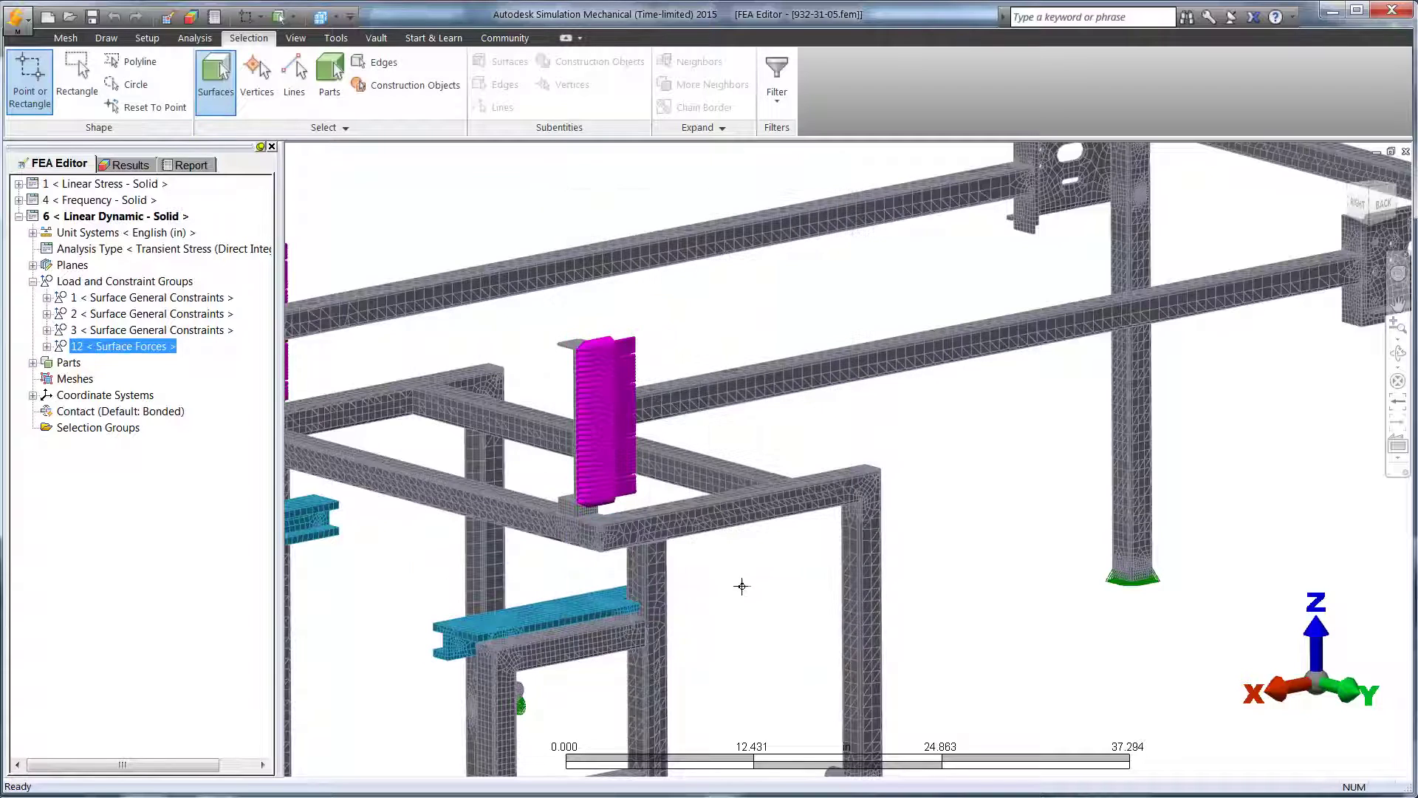
{"action": "left_click", "coordinate": [124, 165]}
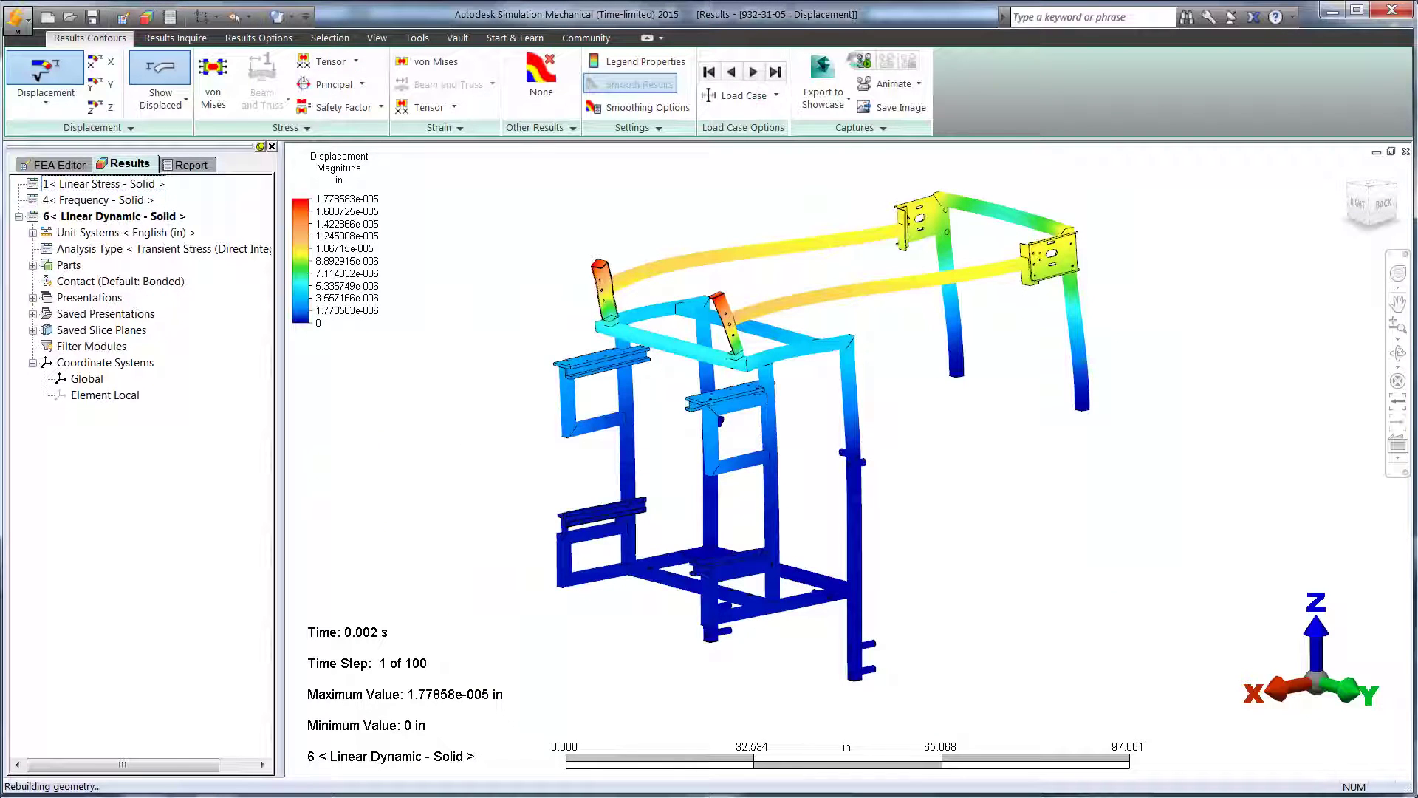
Play the Linear Dynamic displacement across its 100 time steps, stopping at step 1
{"action": "left_click", "coordinate": [863, 60]}
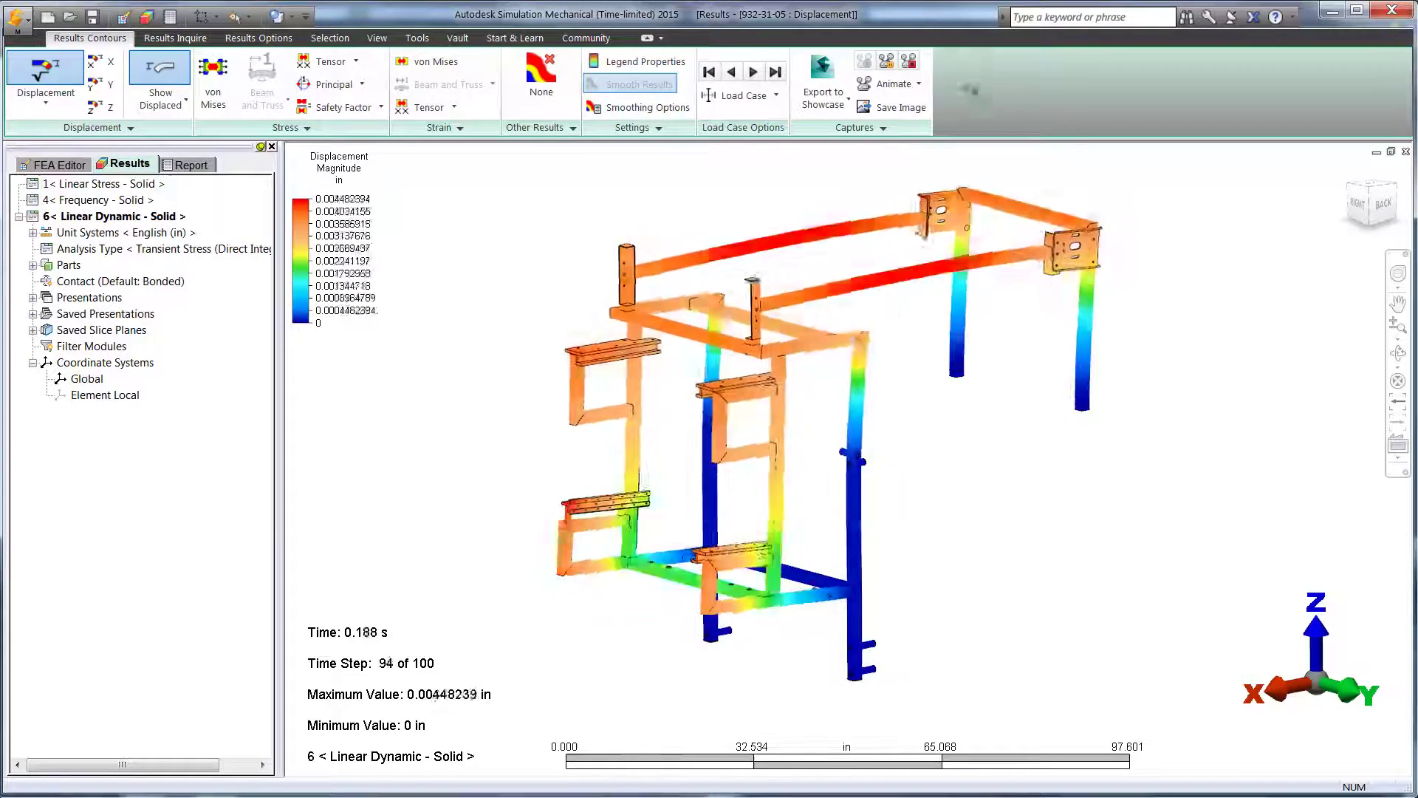
{"action": "left_click", "coordinate": [909, 63]}
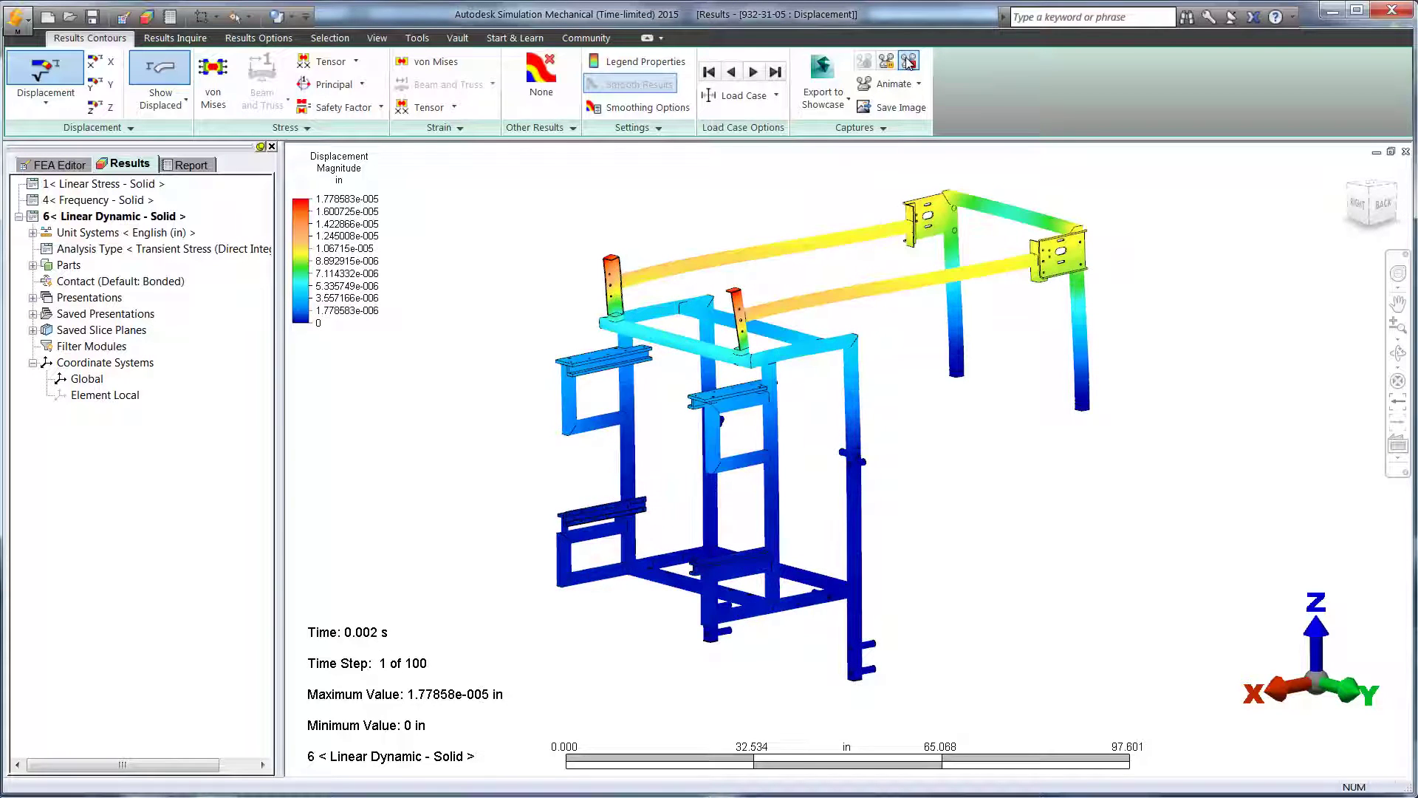
Open the 932-31-05 HTML report and scroll to its Linear Dynamic displacement image
{"action": "left_click", "coordinate": [190, 165]}
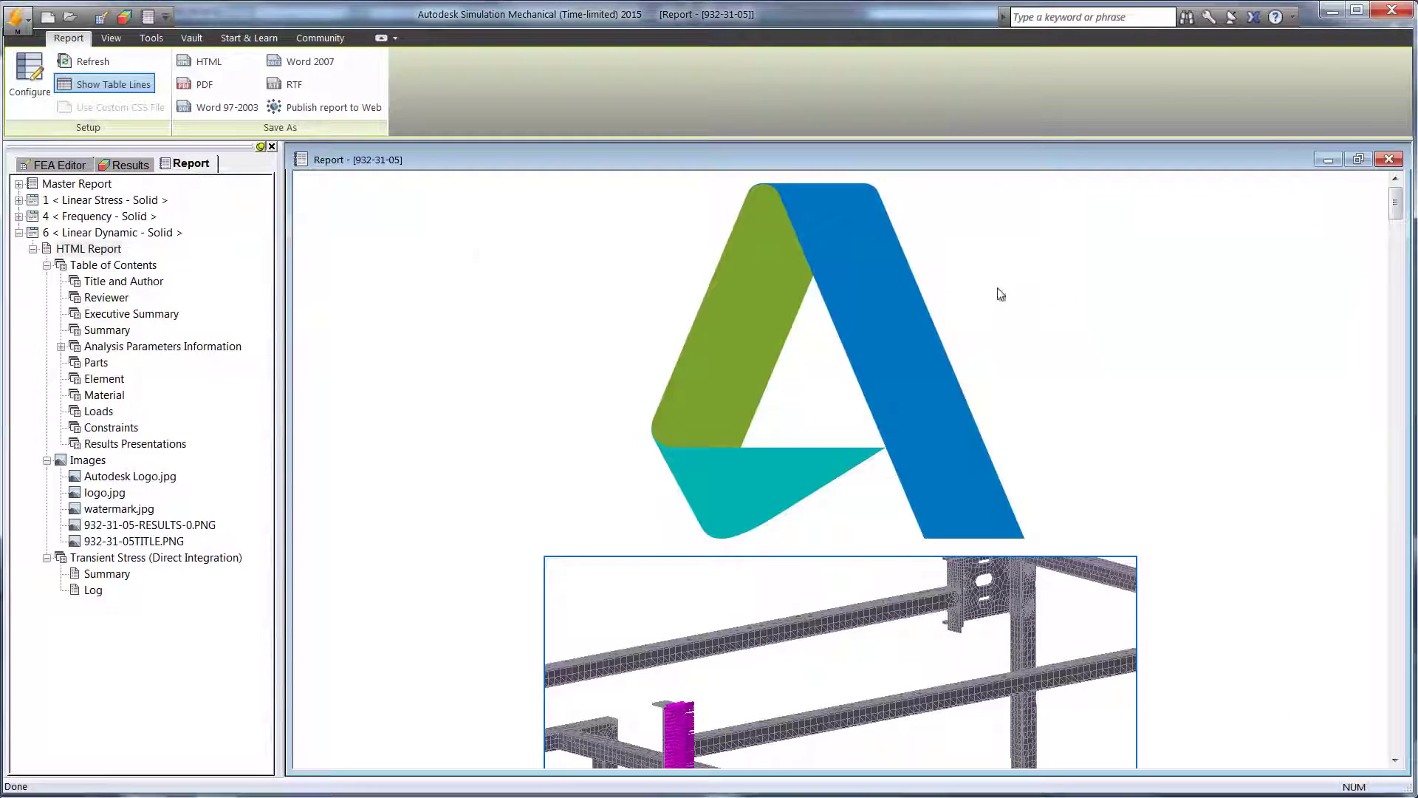
{"action": "left_click_drag", "start_coordinate": [1395, 209], "coordinate": [1370, 747]}
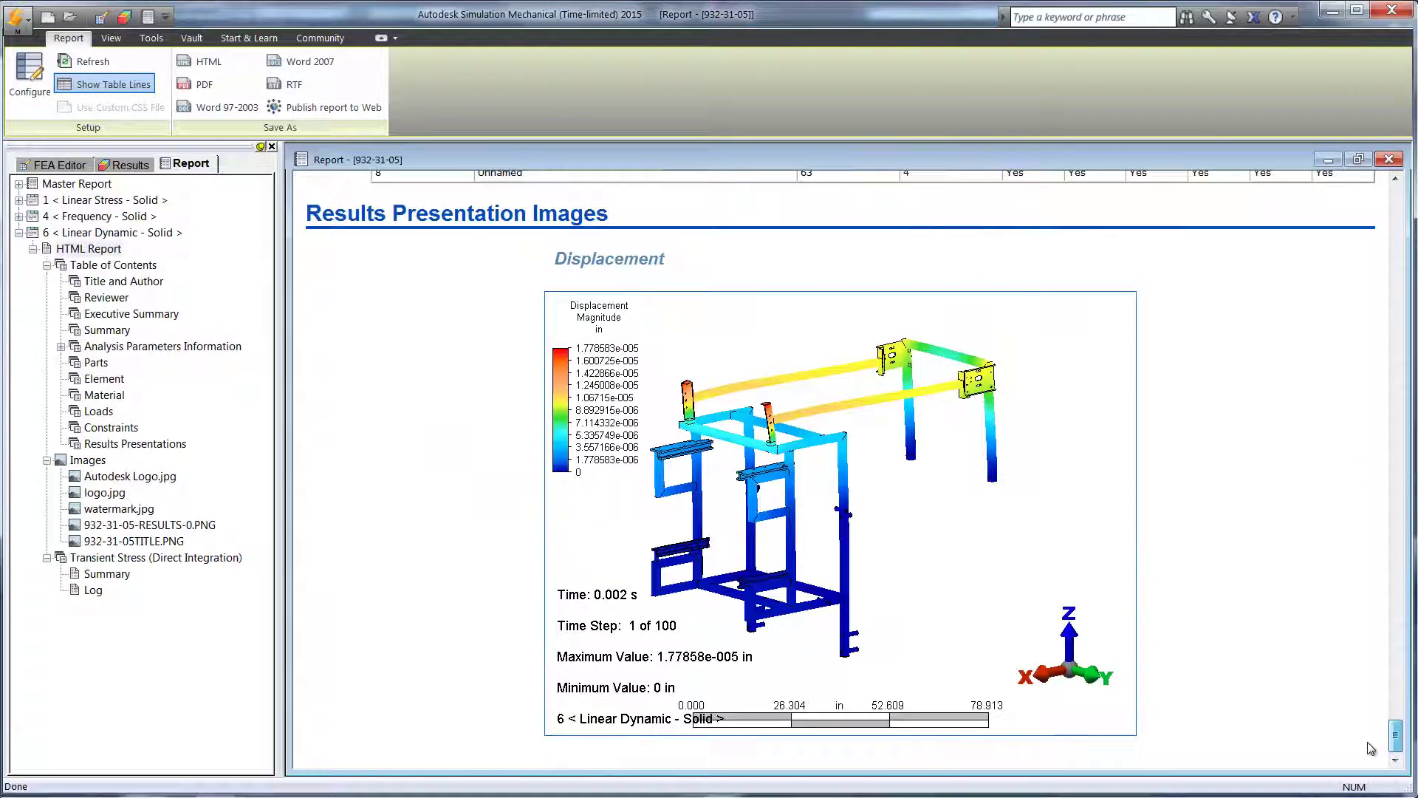